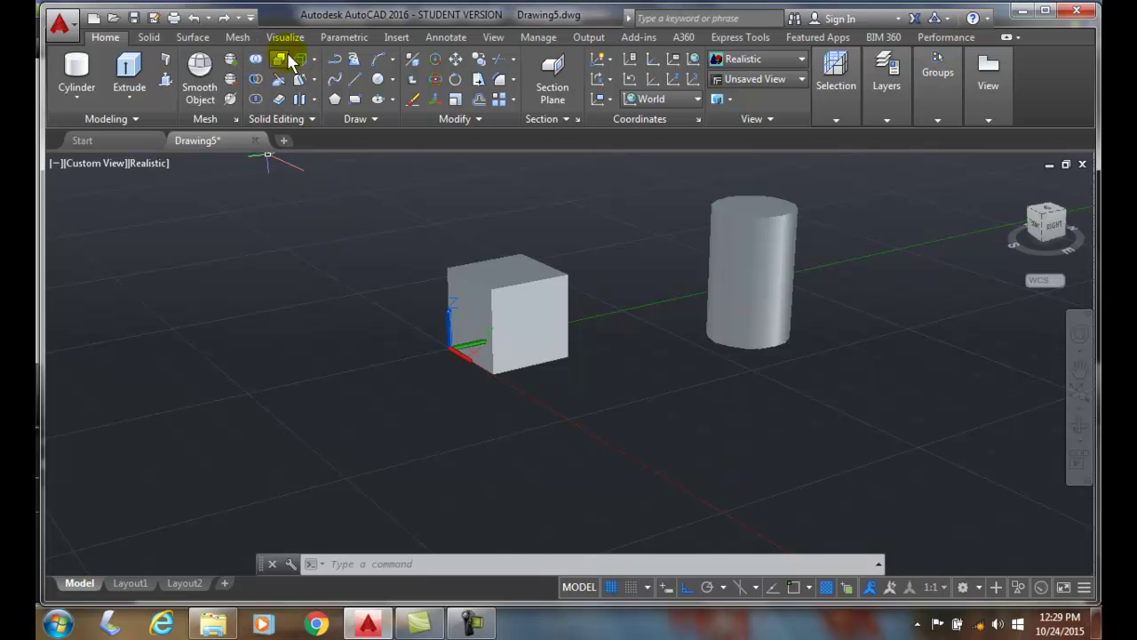
Taper the box's +X face by 20 degrees, with the axis along its bottom edge from the near corner to the far corner
{"action": "left_click", "coordinate": [317, 79]}
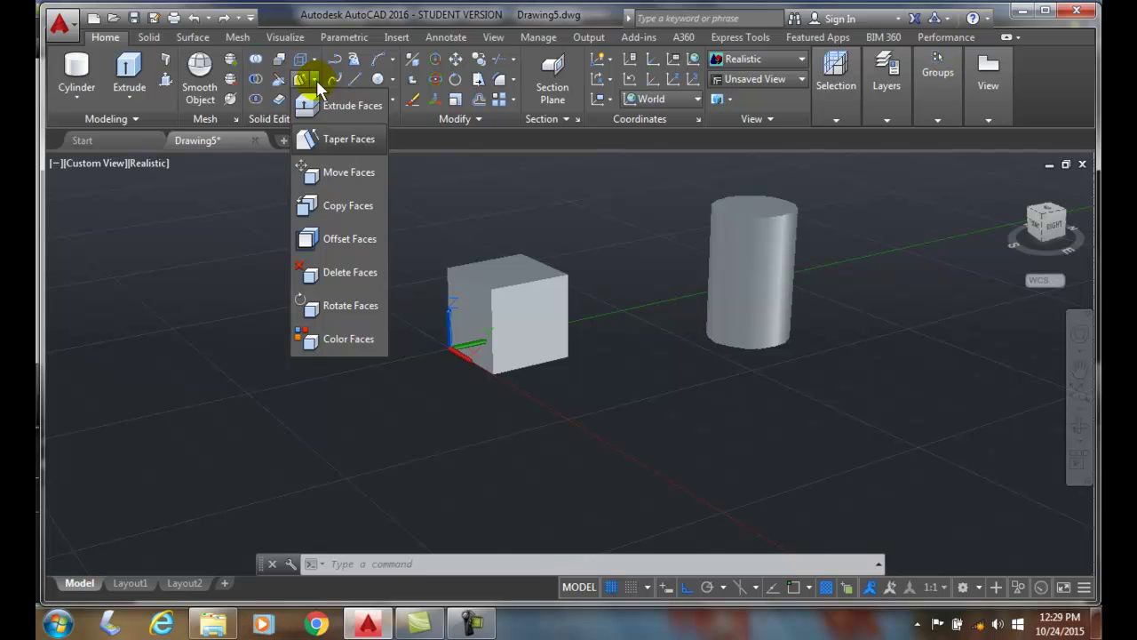
{"action": "left_click", "coordinate": [328, 149]}
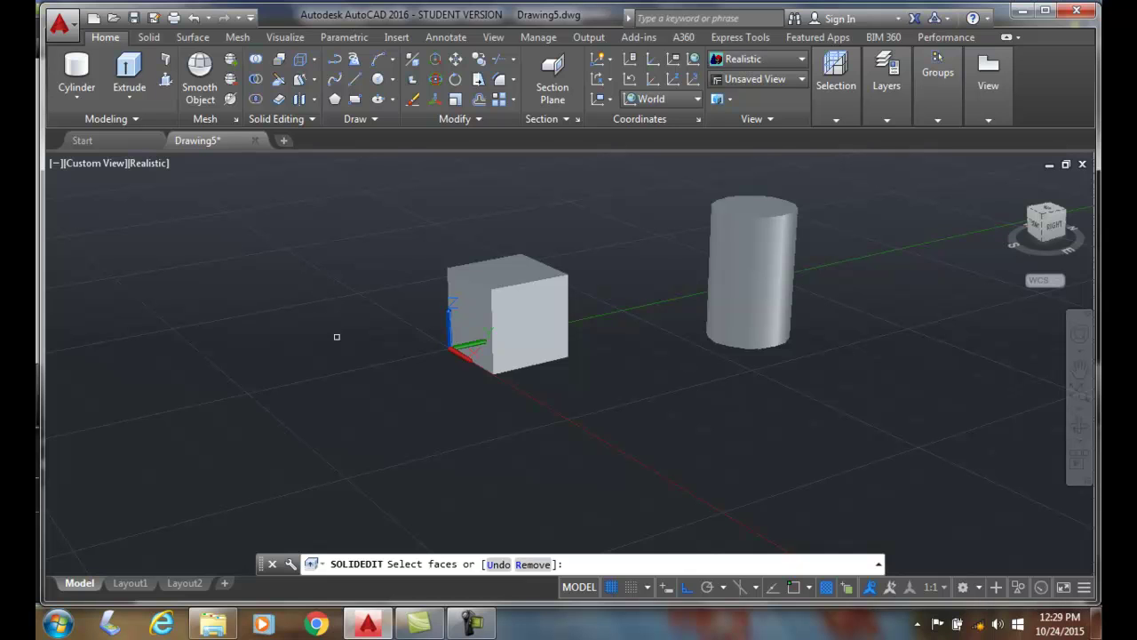
{"action": "left_click", "coordinate": [531, 313]}
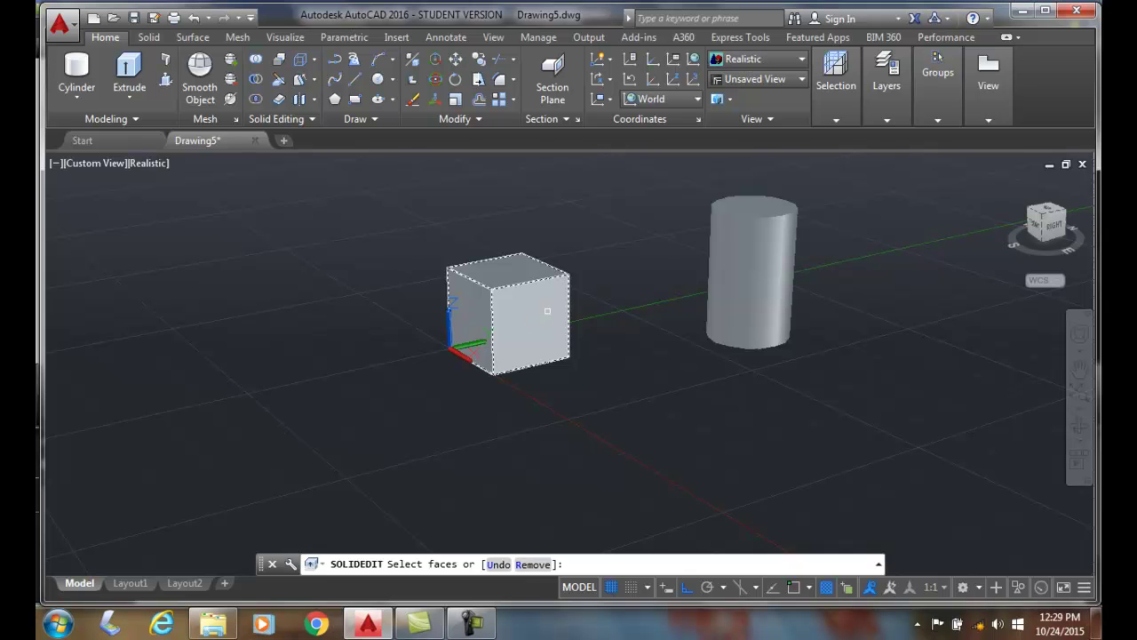
{"action": "left_click", "coordinate": [541, 317]}
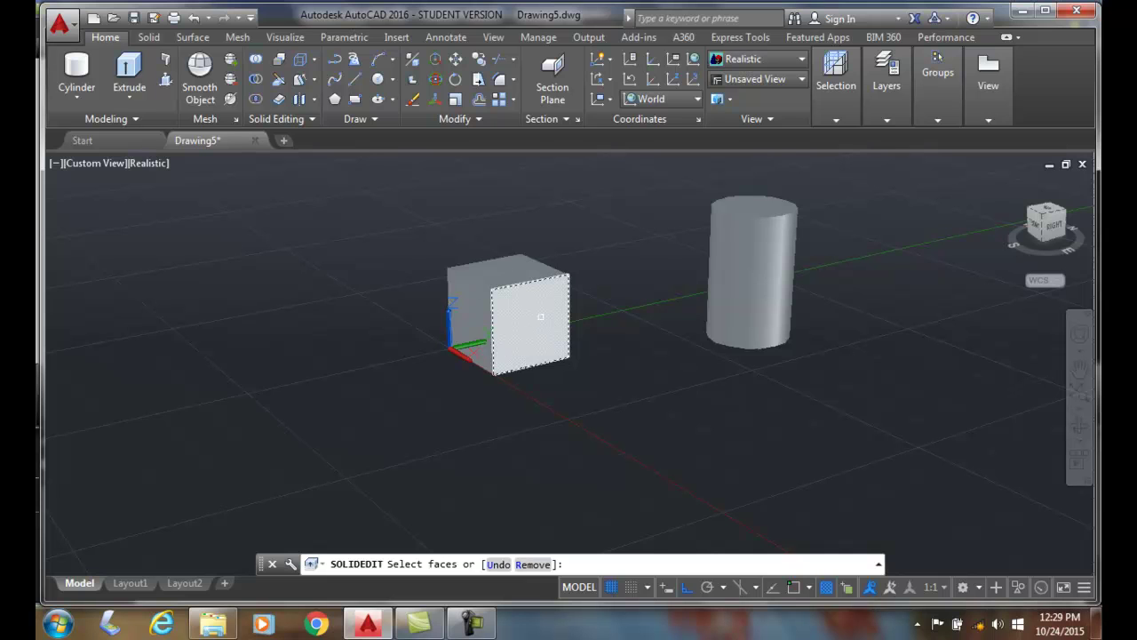
{"action": "left_click", "coordinate": [532, 317]}
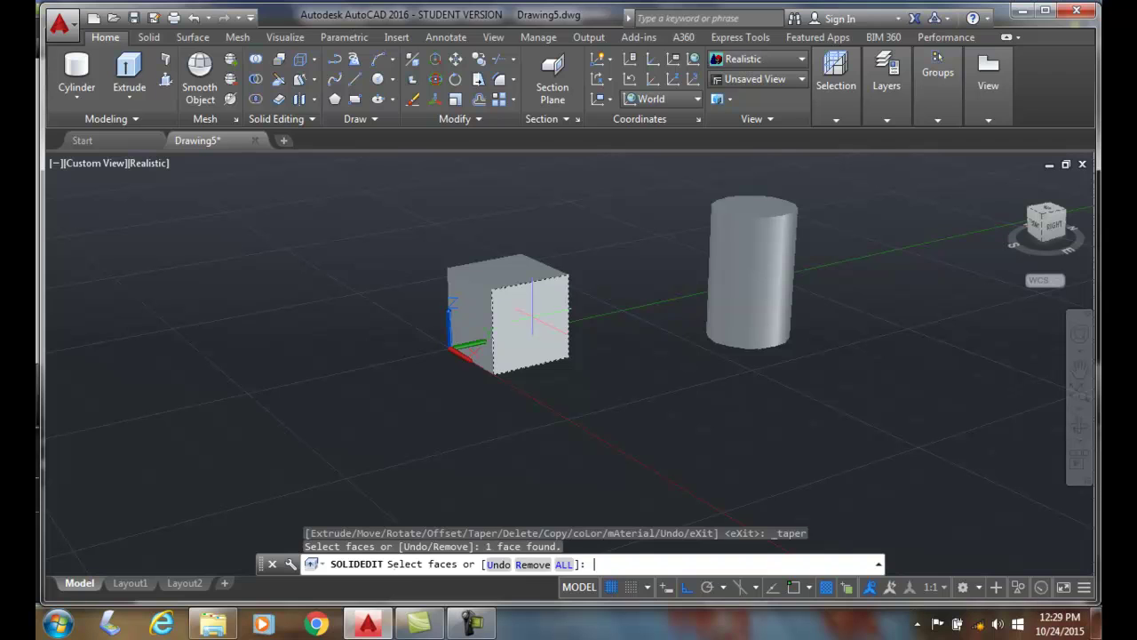
{"action": "key", "text": "Return"}
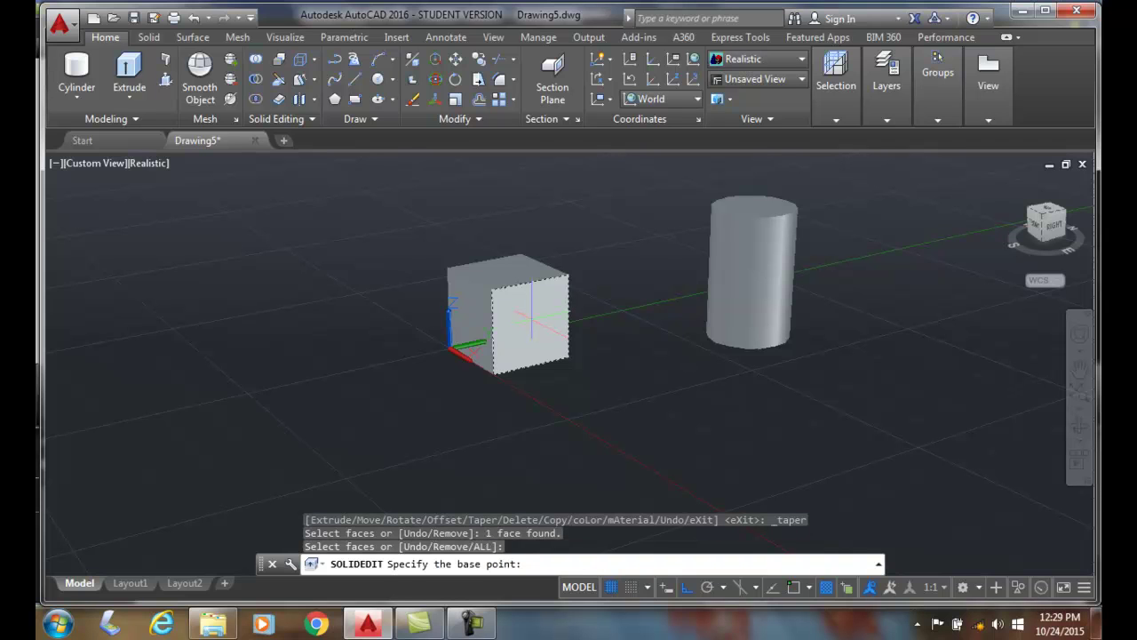
{"action": "right_click", "coordinate": [494, 384], "text": "shift"}
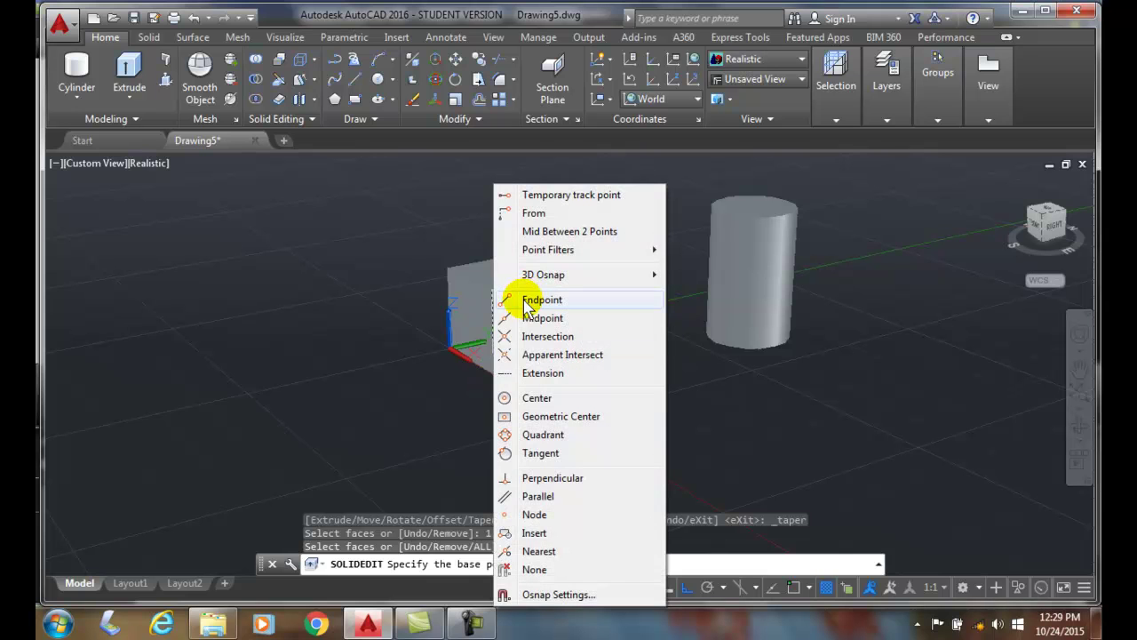
{"action": "left_click", "coordinate": [525, 296]}
{"action": "left_click", "coordinate": [494, 373]}
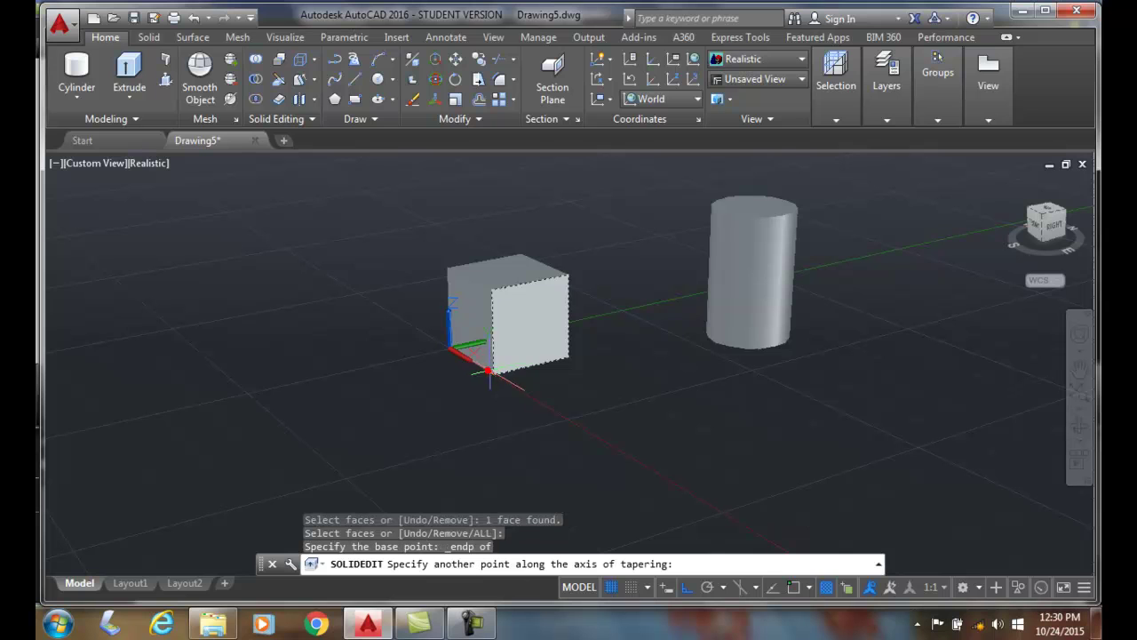
{"action": "right_click", "coordinate": [567, 360], "text": "shift"}
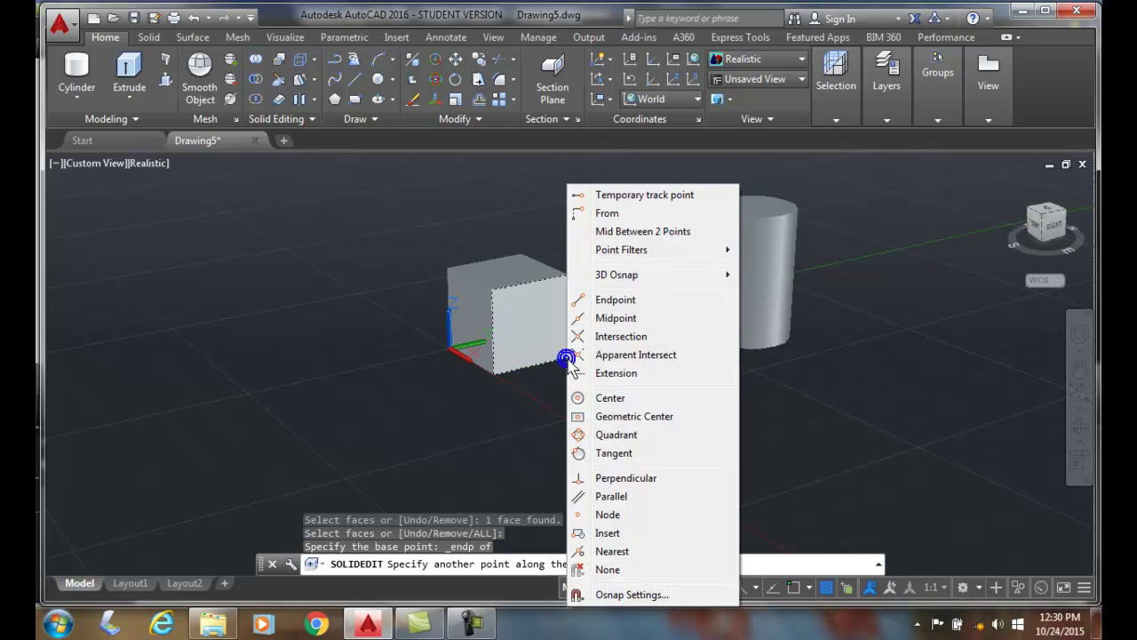
{"action": "left_click", "coordinate": [613, 299]}
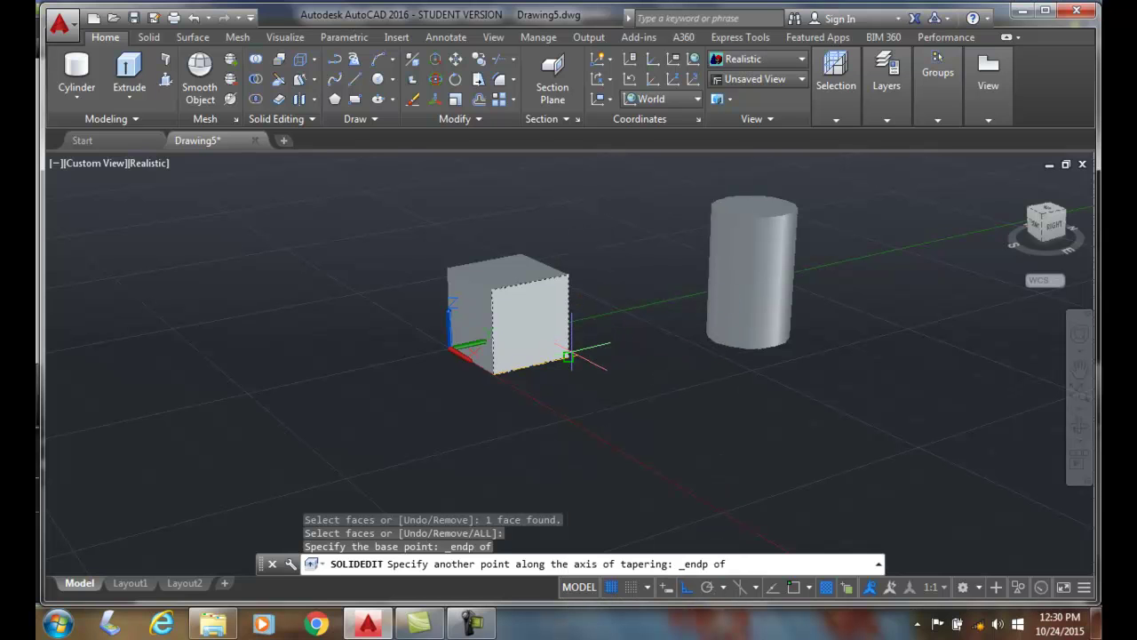
{"action": "left_click", "coordinate": [569, 356]}
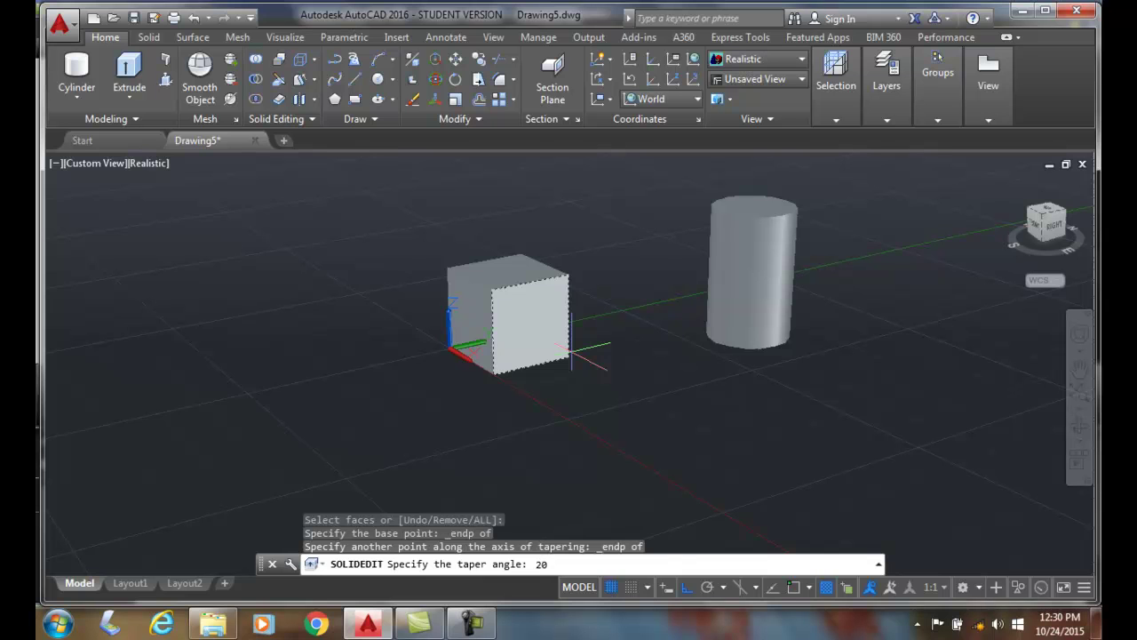
{"action": "key", "text": "Return"}
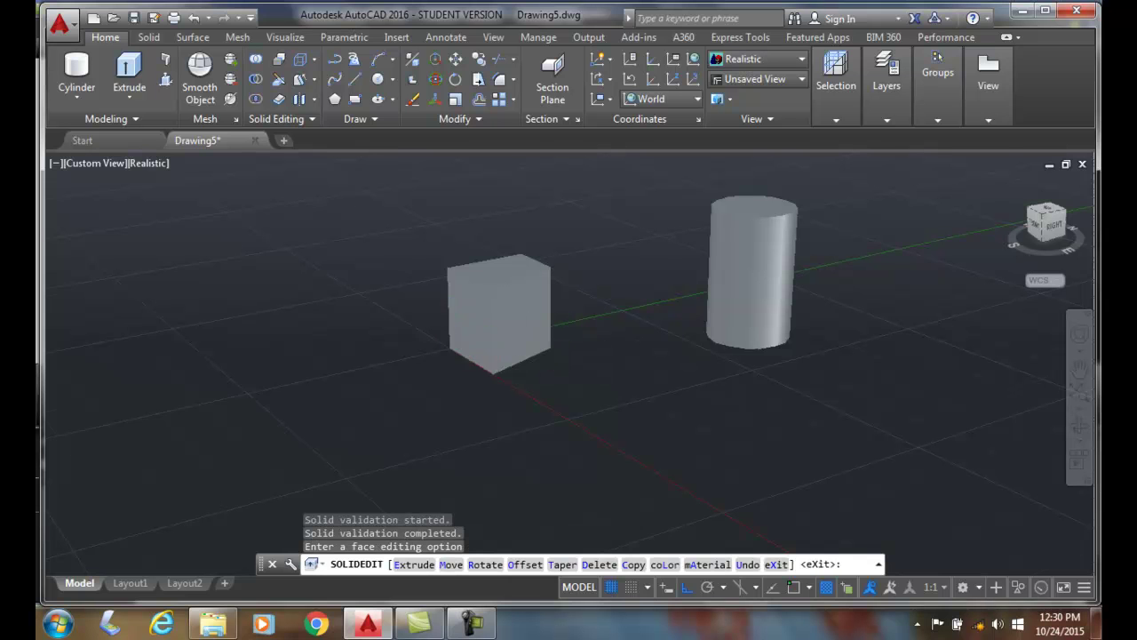
Inspect the tapered box, end the face editing command and undo the 20-degree taper
{"action": "scroll", "coordinate": [524, 355], "scroll_direction": "up", "scroll_amount": 5}
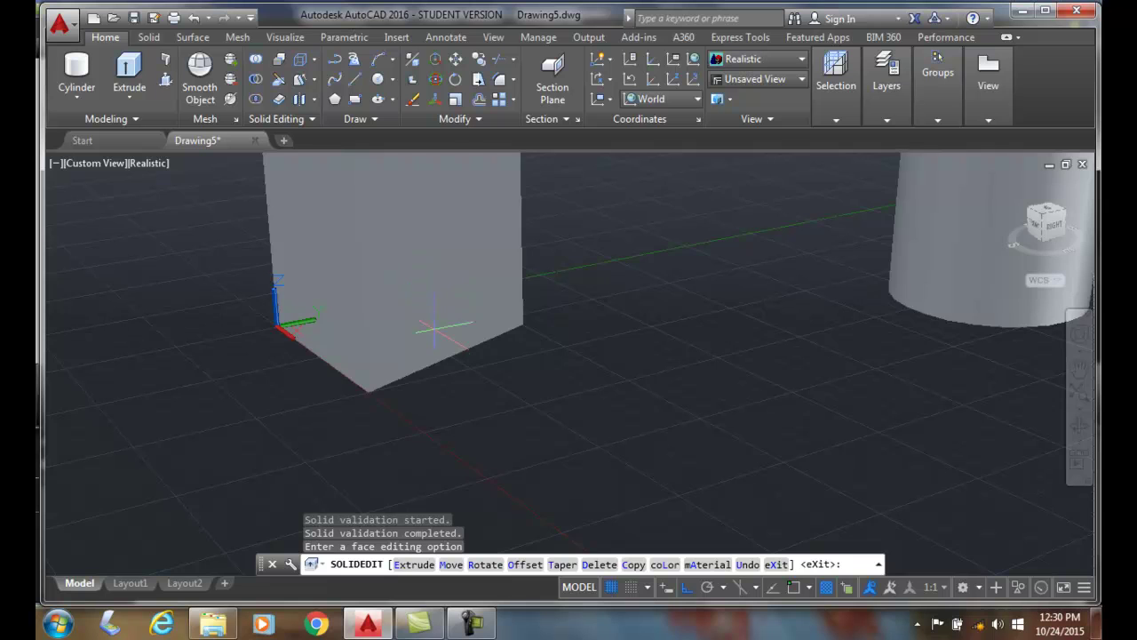
{"action": "scroll", "coordinate": [445, 325], "scroll_direction": "down", "scroll_amount": 3}
{"action": "scroll", "coordinate": [439, 267], "scroll_direction": "up", "scroll_amount": 3}
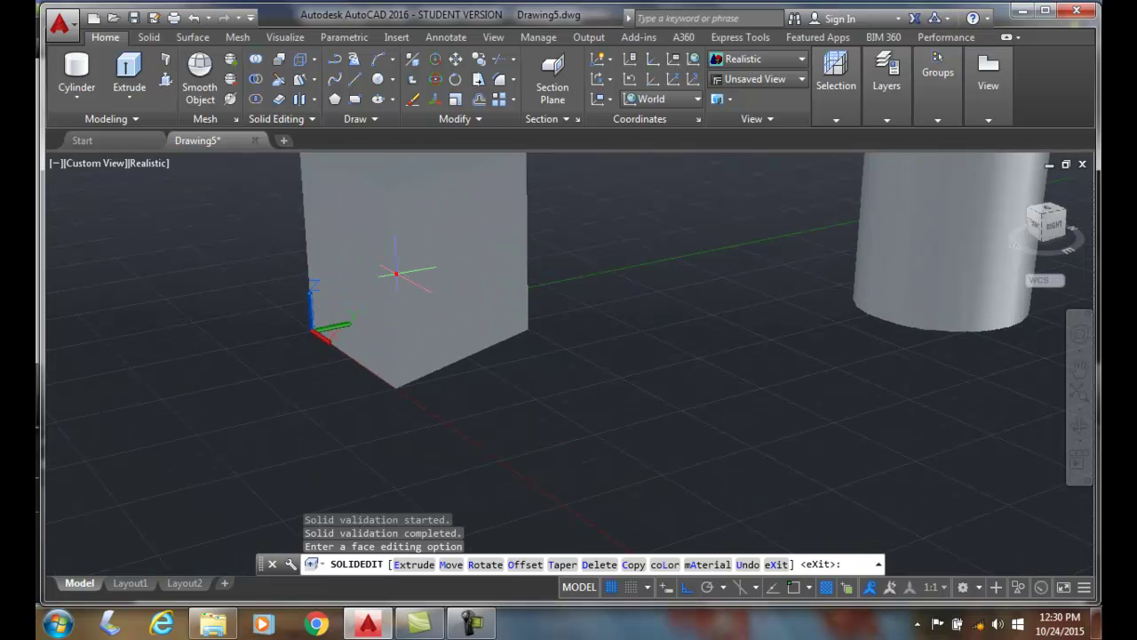
{"action": "left_click", "coordinate": [393, 272]}
{"action": "key", "text": "Escape"}
{"action": "scroll", "coordinate": [374, 292], "scroll_direction": "down", "scroll_amount": 2}
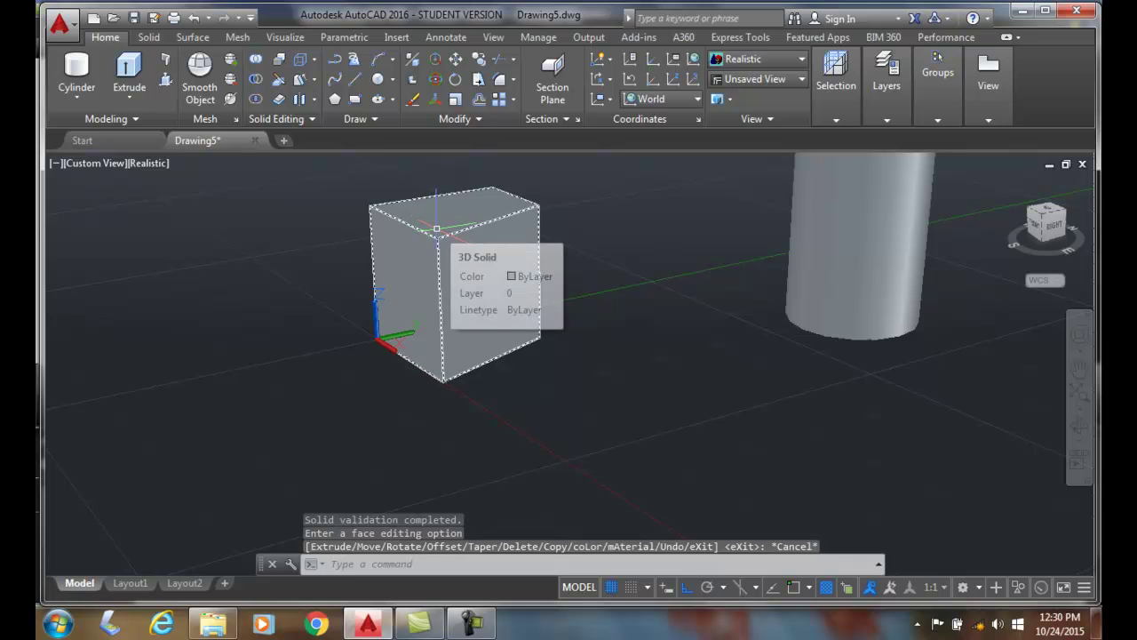
{"action": "scroll", "coordinate": [436, 229], "scroll_direction": "down", "scroll_amount": 2}
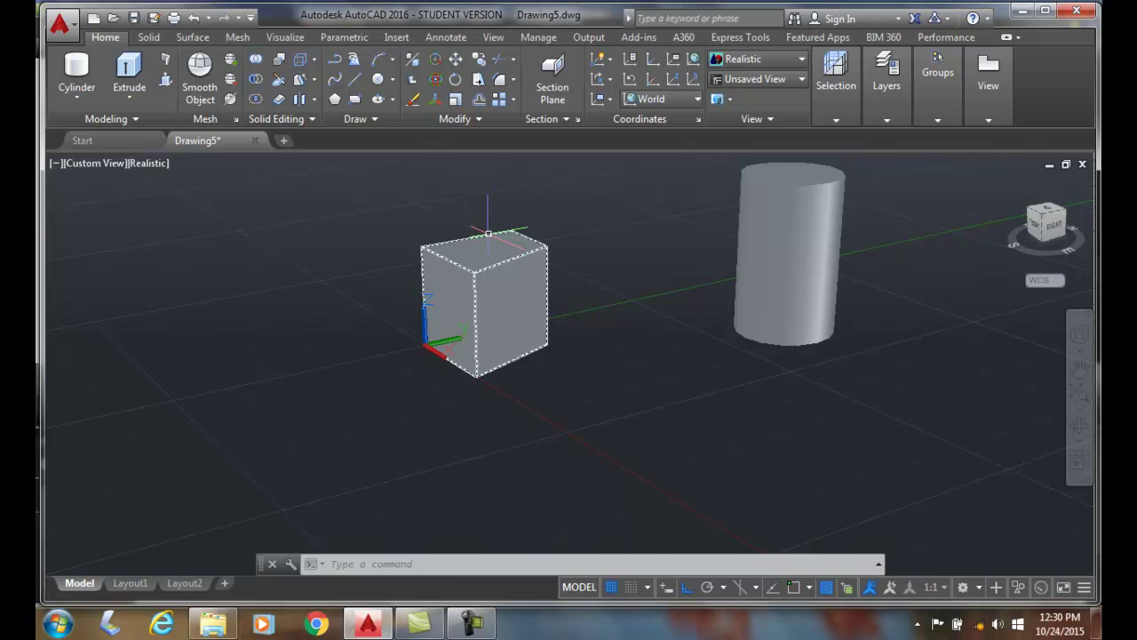
{"action": "left_click", "coordinate": [194, 20]}
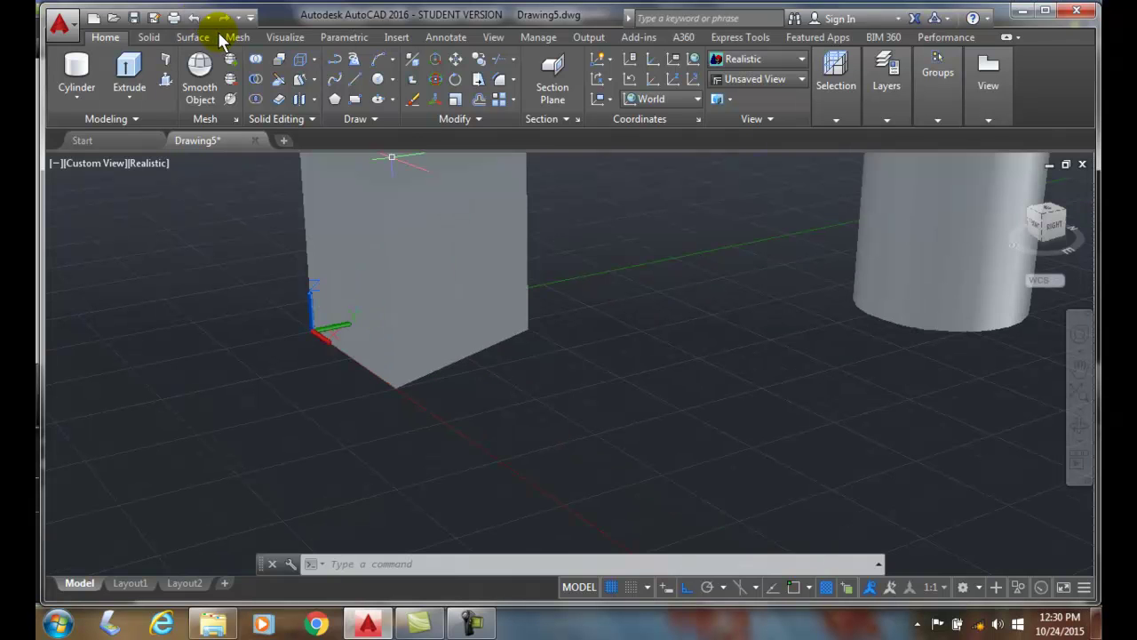
{"action": "left_click", "coordinate": [190, 19]}
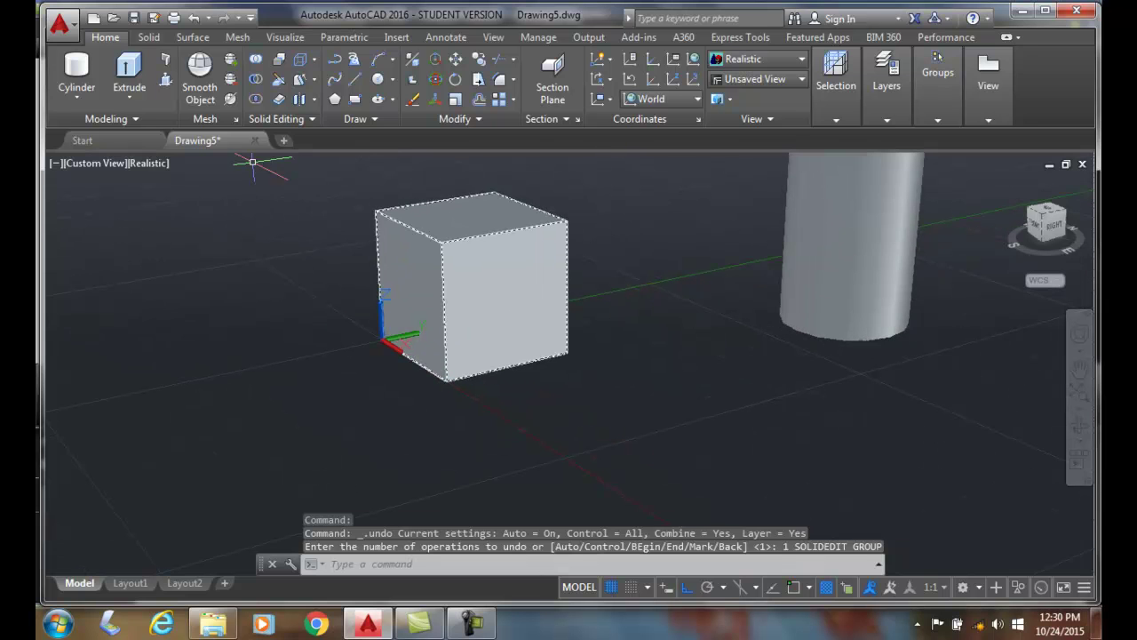
Start the Taper Faces command and set the subobject selection filter to Face
{"action": "left_click", "coordinate": [317, 80]}
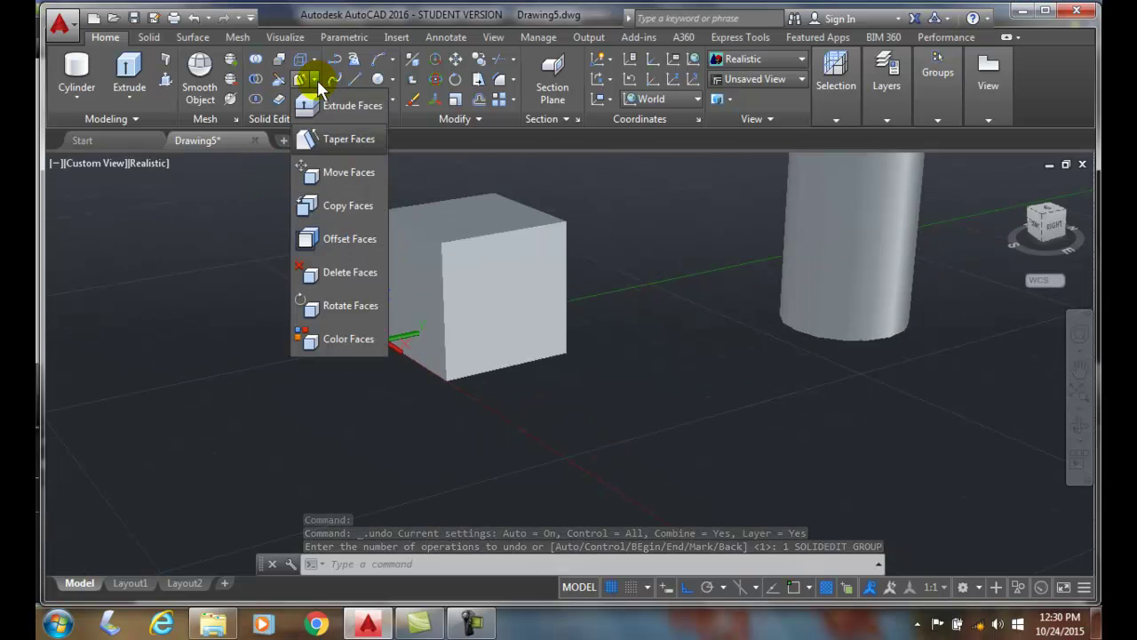
{"action": "left_click", "coordinate": [337, 140]}
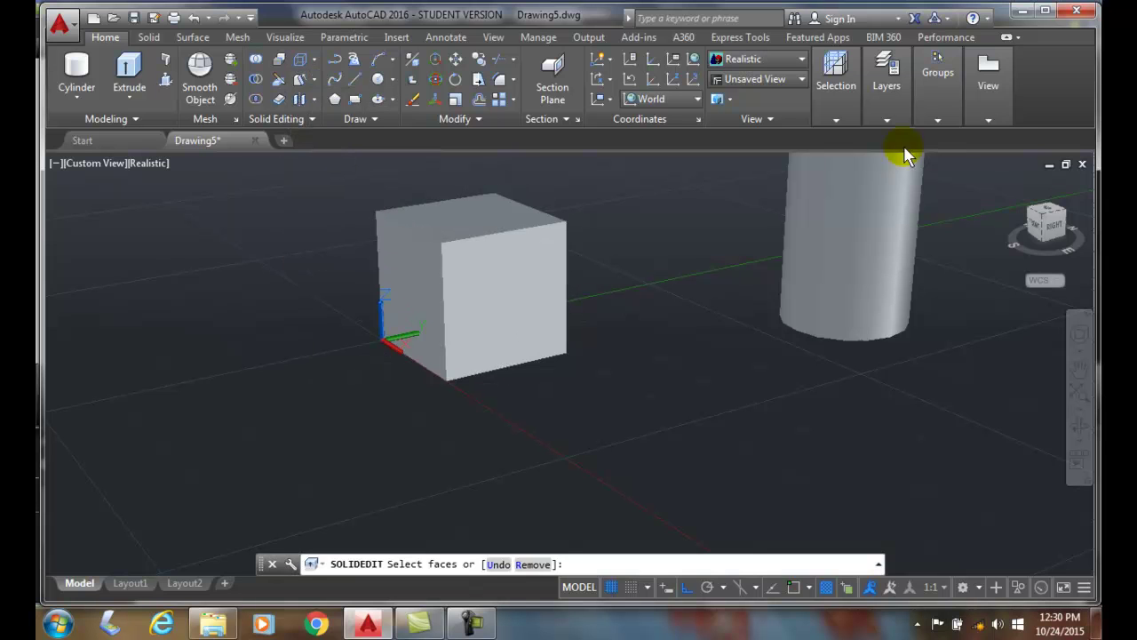
{"action": "mouse_move", "coordinate": [835, 122]}
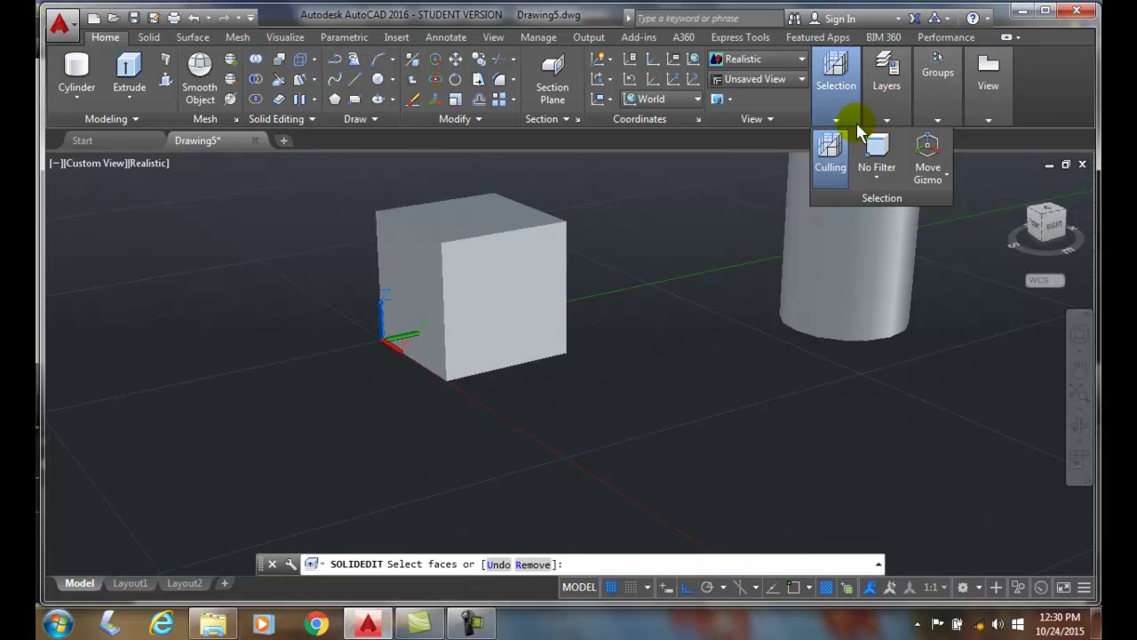
{"action": "left_click", "coordinate": [878, 182]}
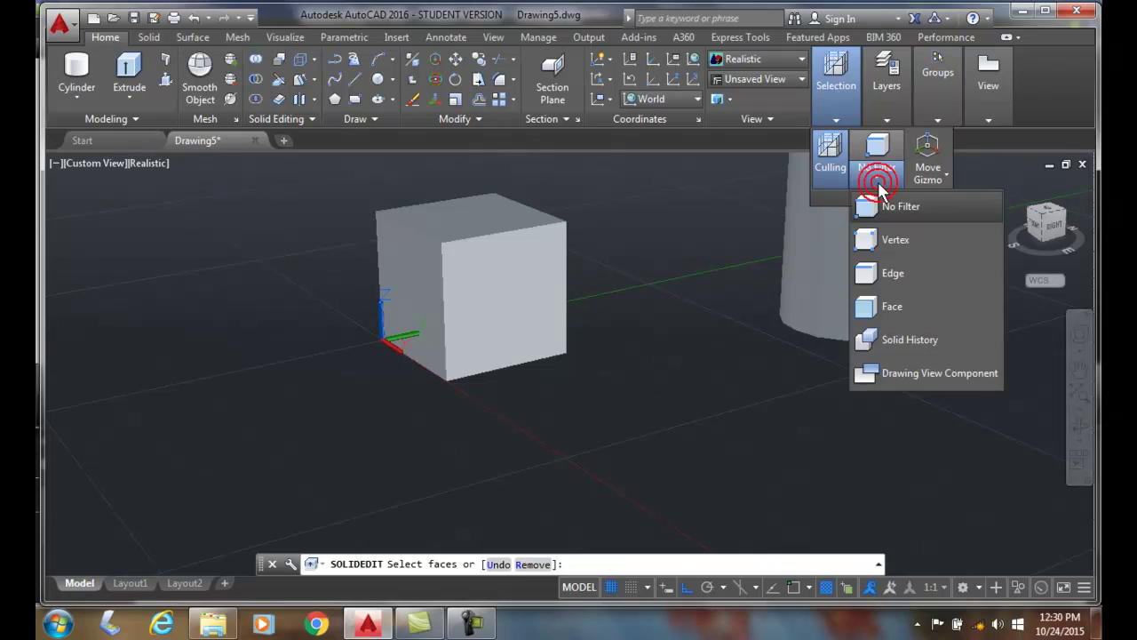
{"action": "left_click", "coordinate": [881, 307]}
Taper the box's +X face by -20 degrees along its bottom edge, from the near endpoint to the far endpoint, and end the command
{"action": "left_click", "coordinate": [511, 302]}
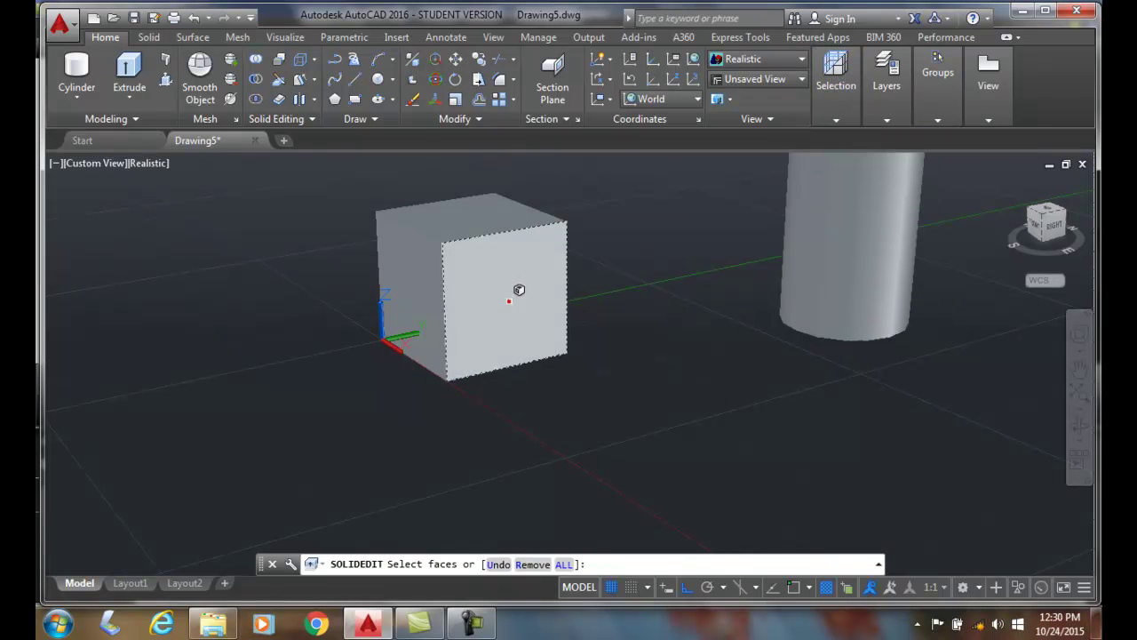
{"action": "key", "text": "Return"}
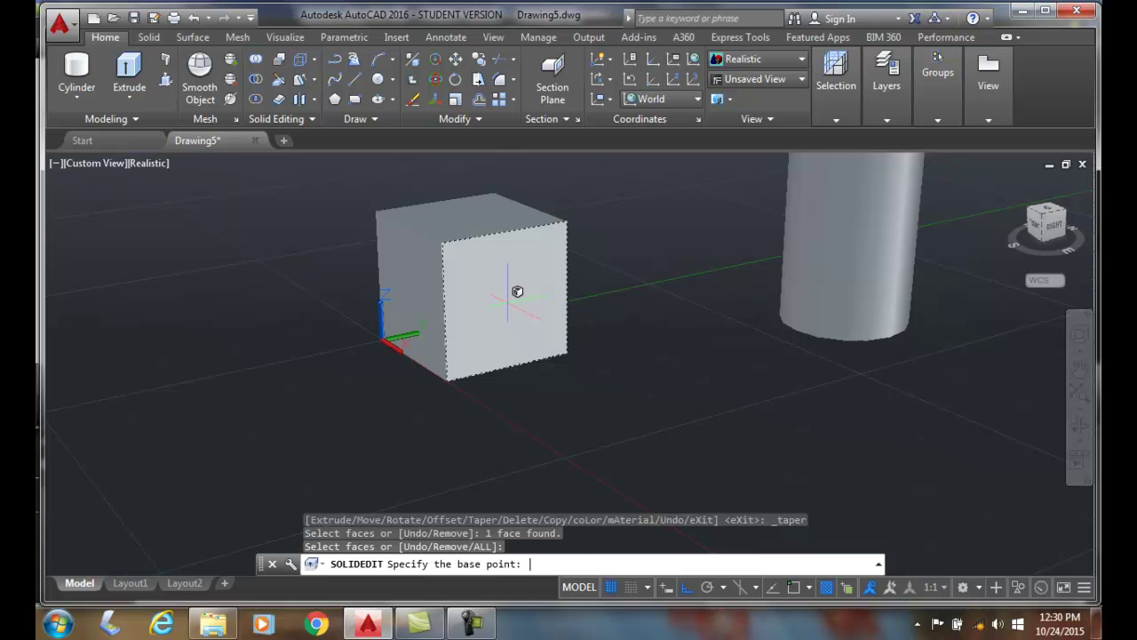
{"action": "right_click", "coordinate": [422, 393], "text": "shift"}
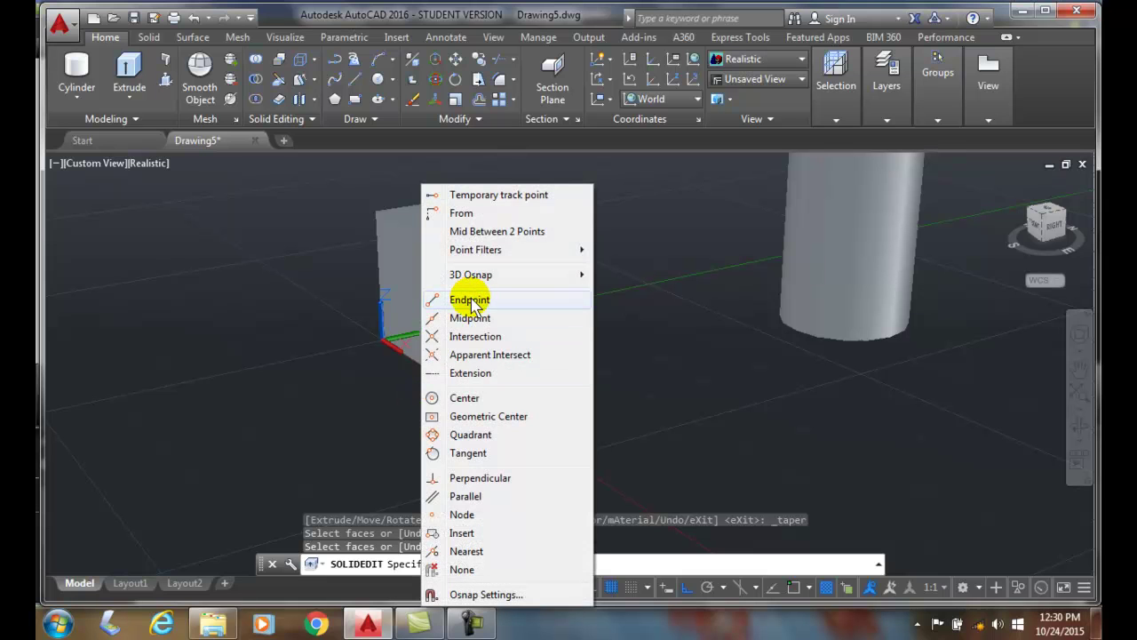
{"action": "left_click", "coordinate": [470, 296]}
{"action": "left_click", "coordinate": [447, 377]}
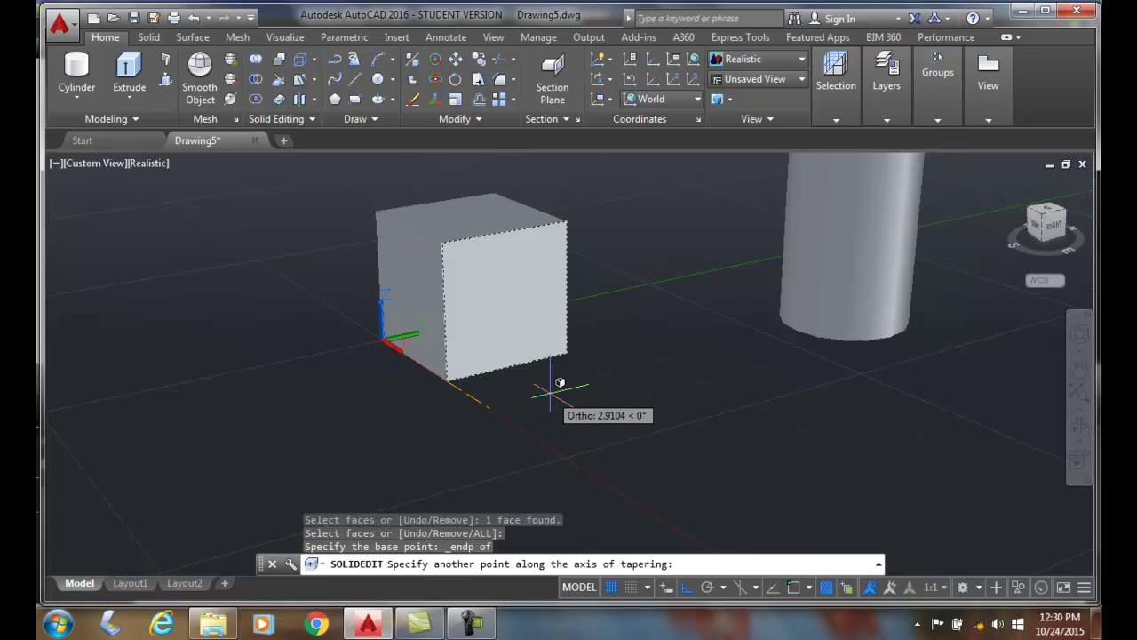
{"action": "right_click", "coordinate": [551, 394], "text": "shift"}
{"action": "left_click", "coordinate": [609, 299]}
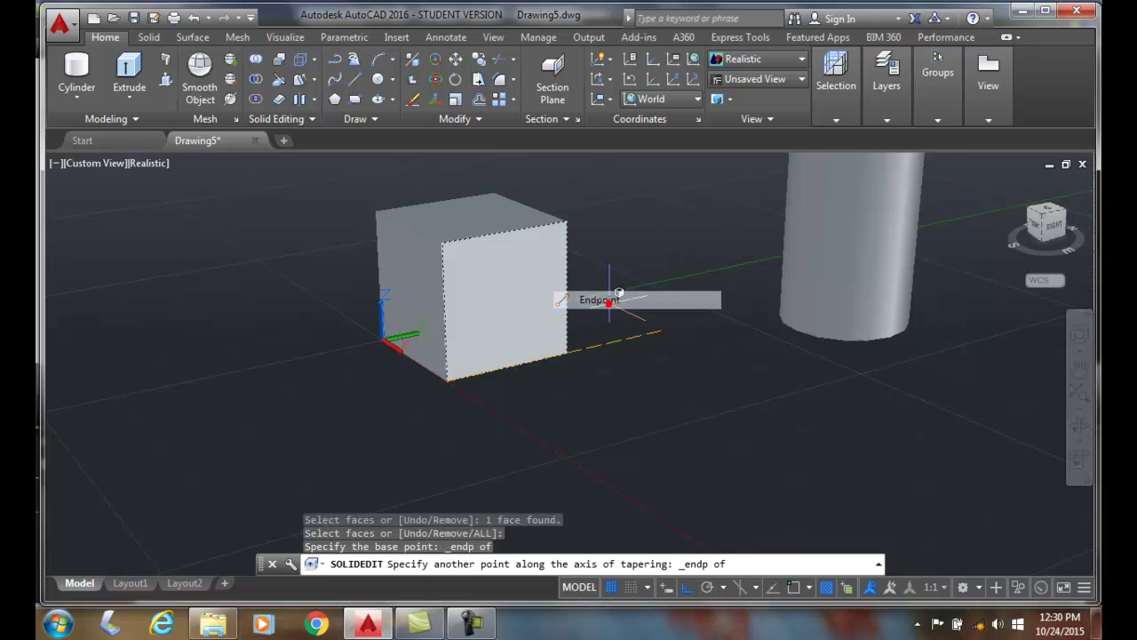
{"action": "left_click", "coordinate": [566, 353]}
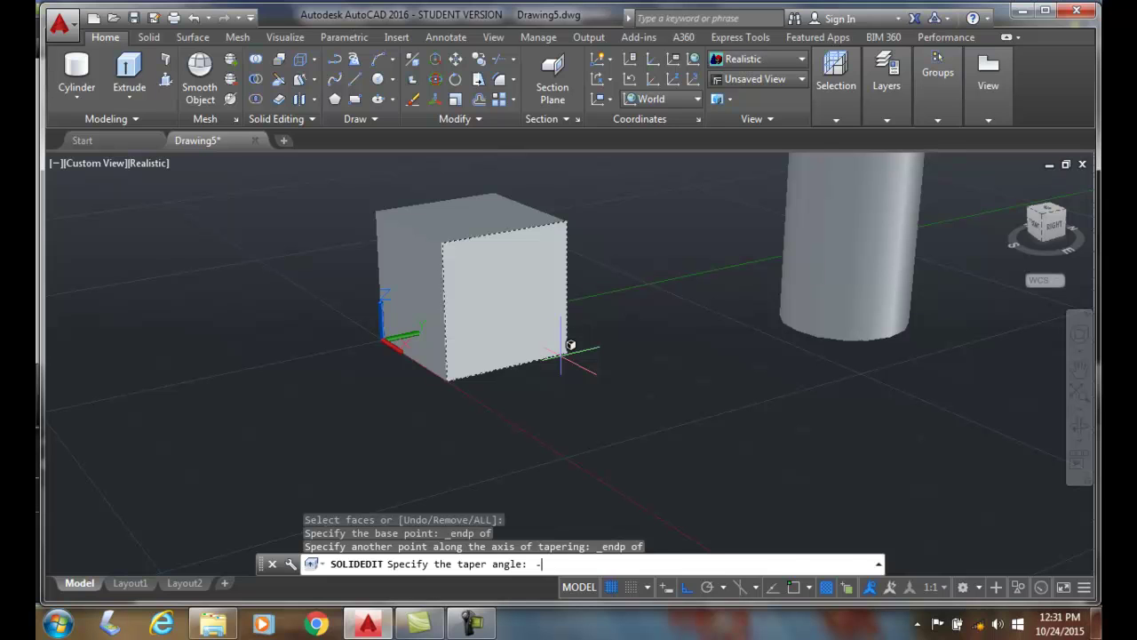
{"action": "type", "text": "-20"}
{"action": "key", "text": "Return"}
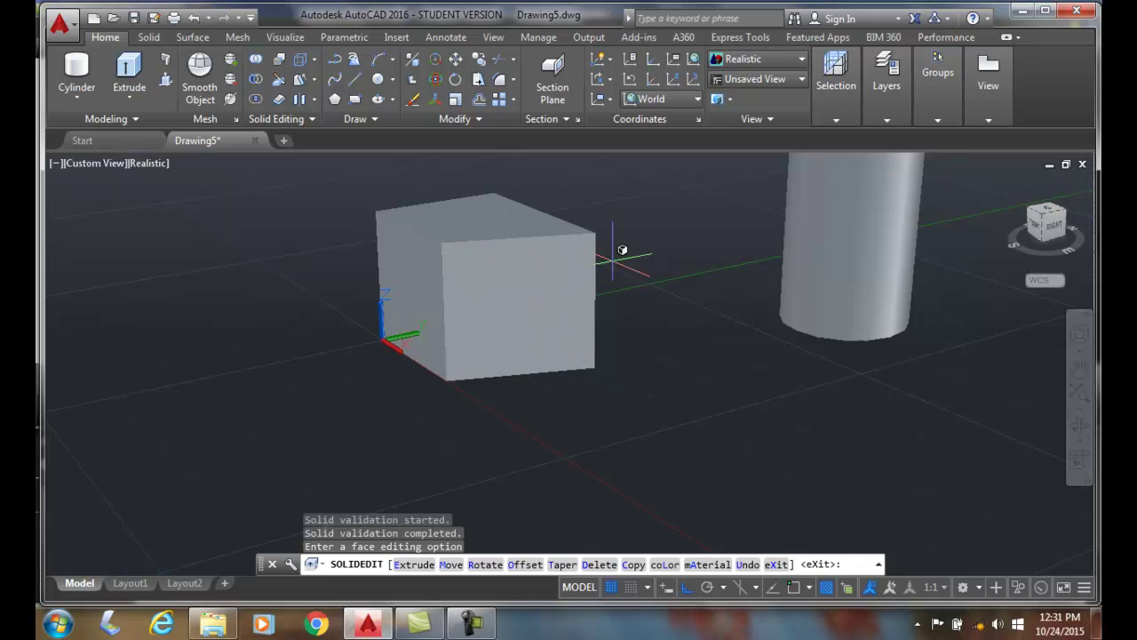
{"action": "key", "text": "Escape"}
{"action": "key", "text": "Escape"}
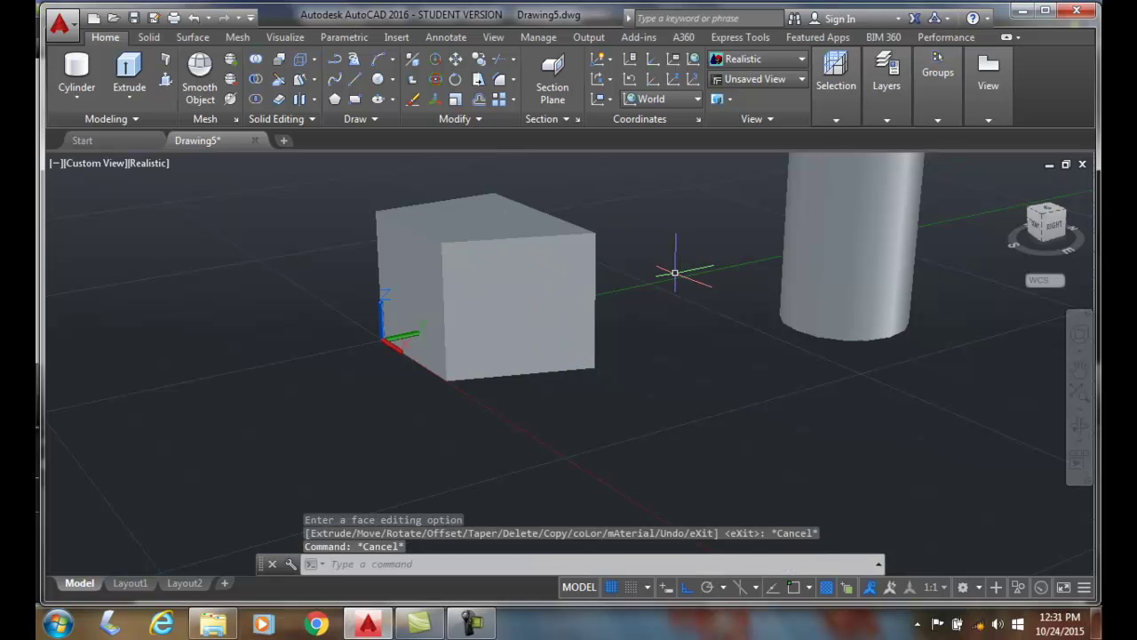
Start the Taper Faces command and try to select the cylinder's curved side face
{"action": "scroll", "coordinate": [678, 274], "scroll_direction": "down", "scroll_amount": 2}
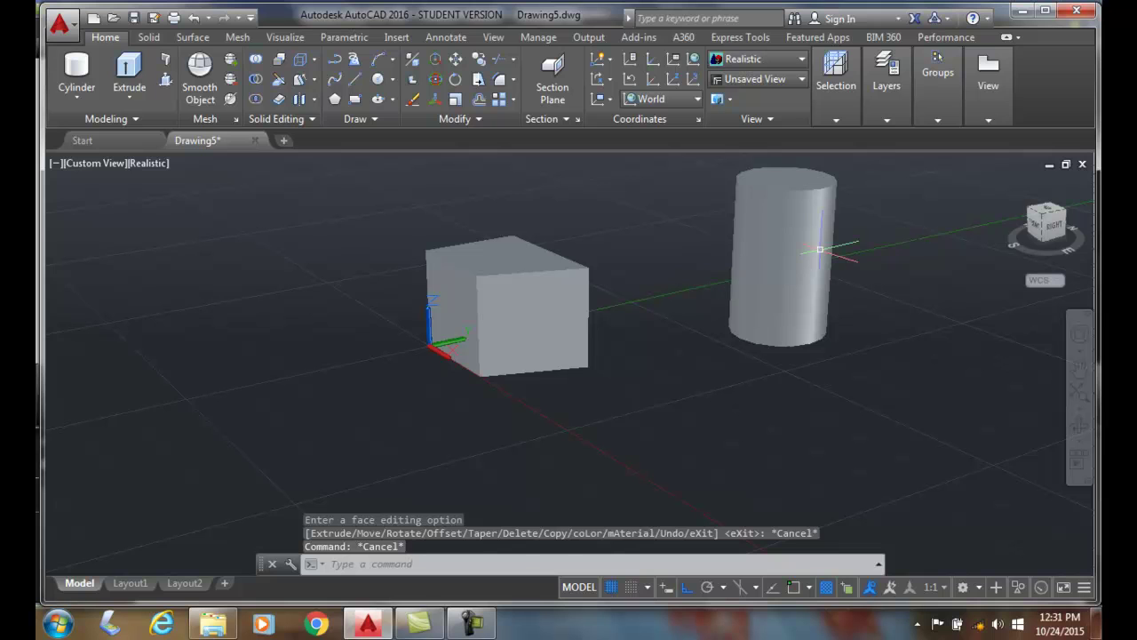
{"action": "left_click", "coordinate": [801, 239]}
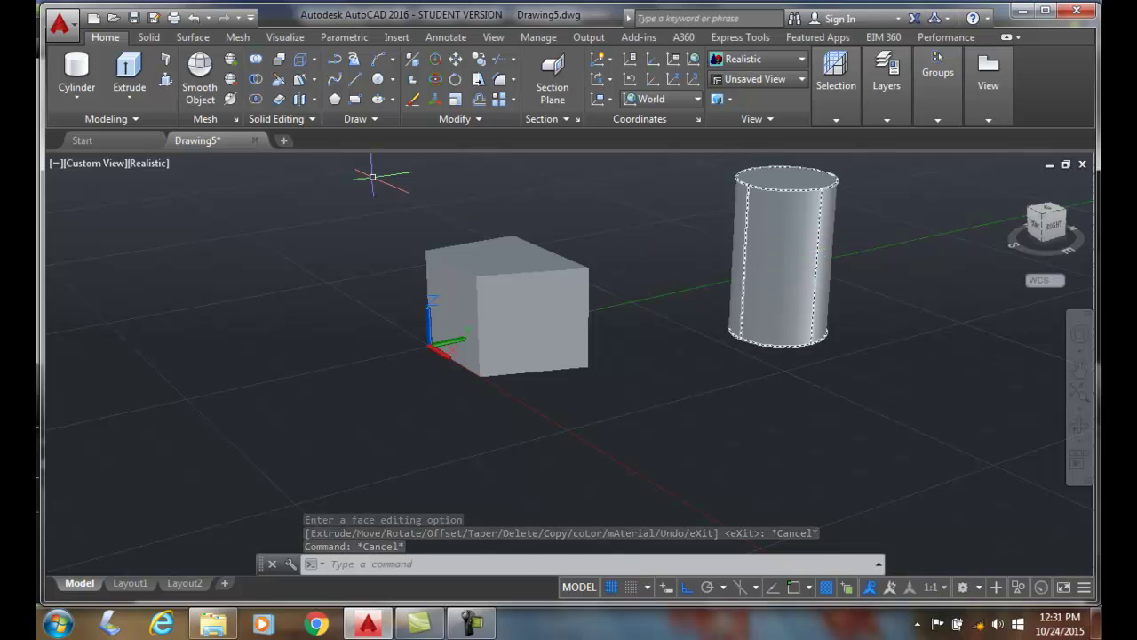
{"action": "left_click", "coordinate": [309, 79]}
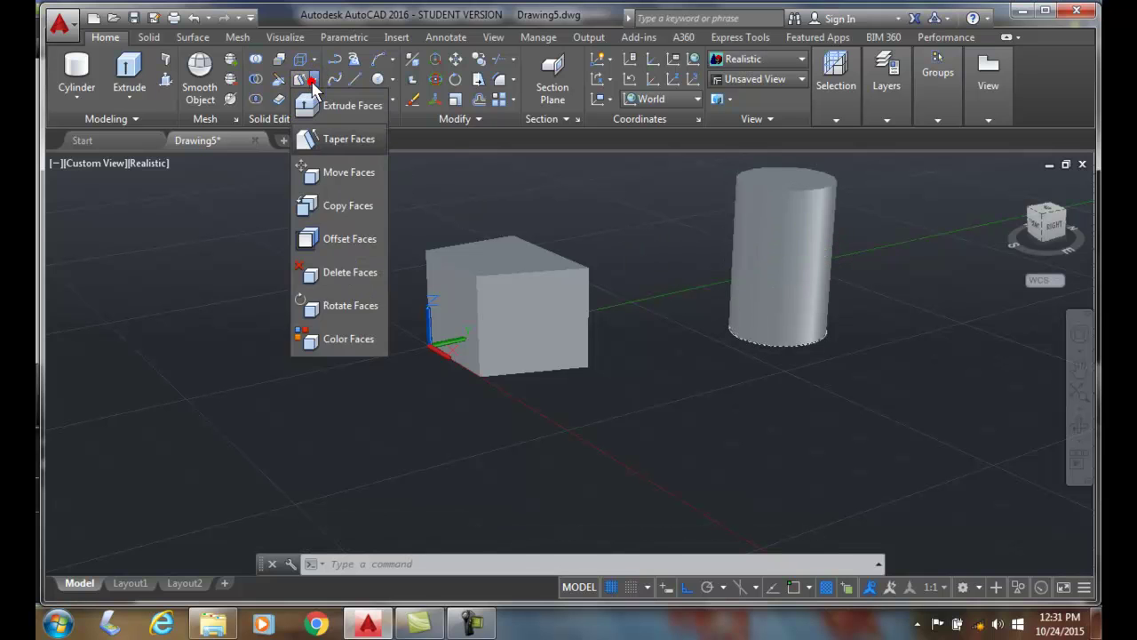
{"action": "left_click", "coordinate": [338, 139]}
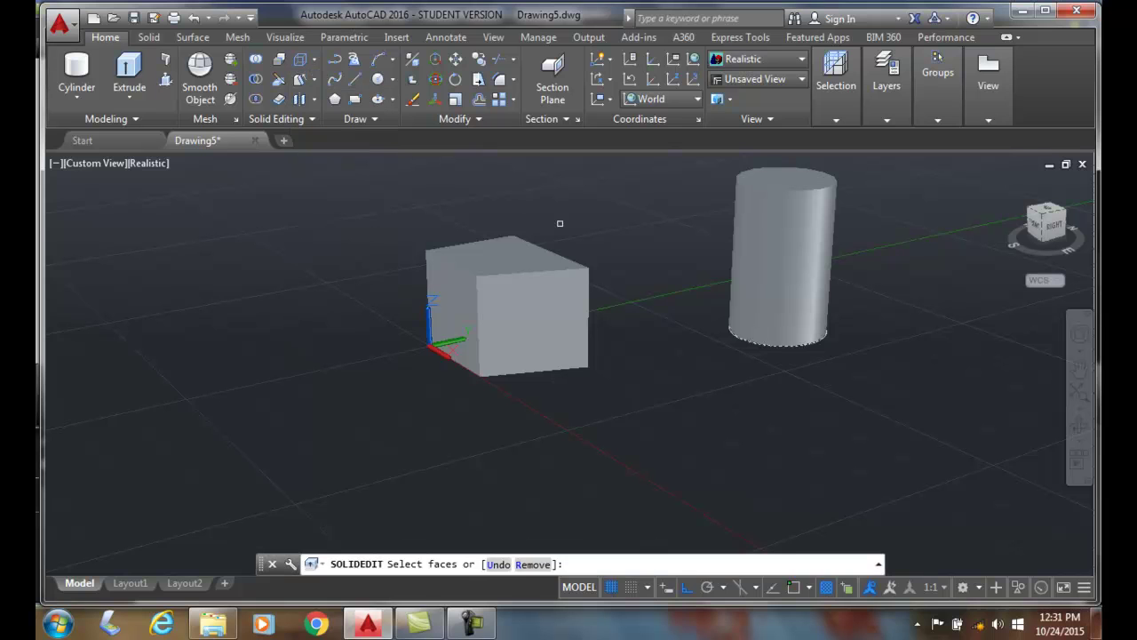
{"action": "left_click", "coordinate": [795, 252]}
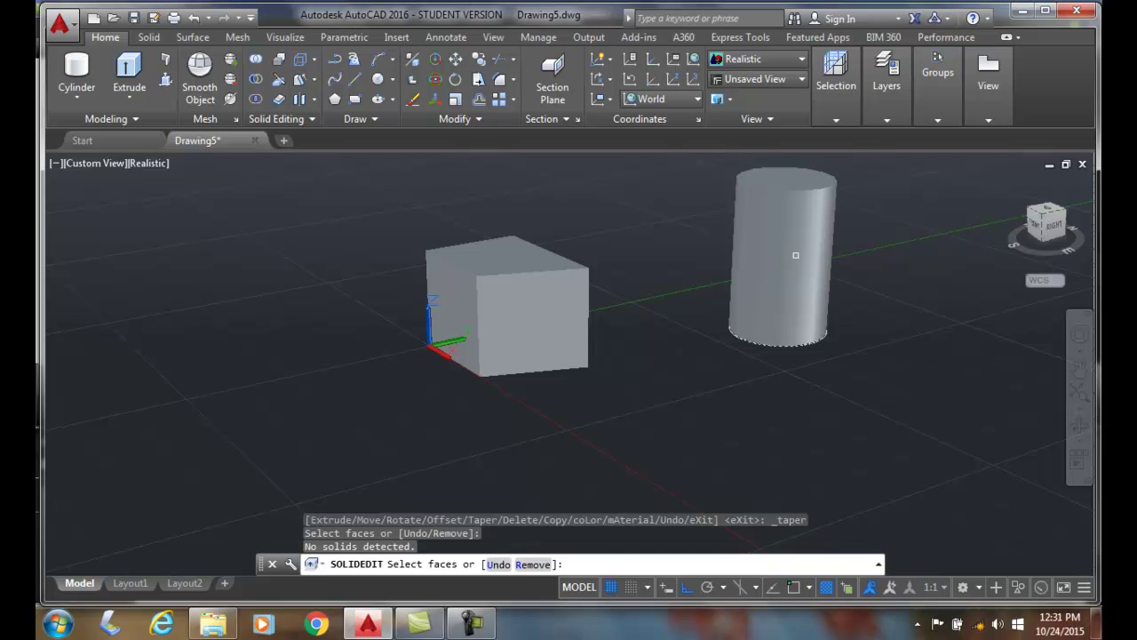
Set the subobject selection filter to Face and confirm the cylinder's curved side as the face to taper
{"action": "left_click", "coordinate": [886, 117]}
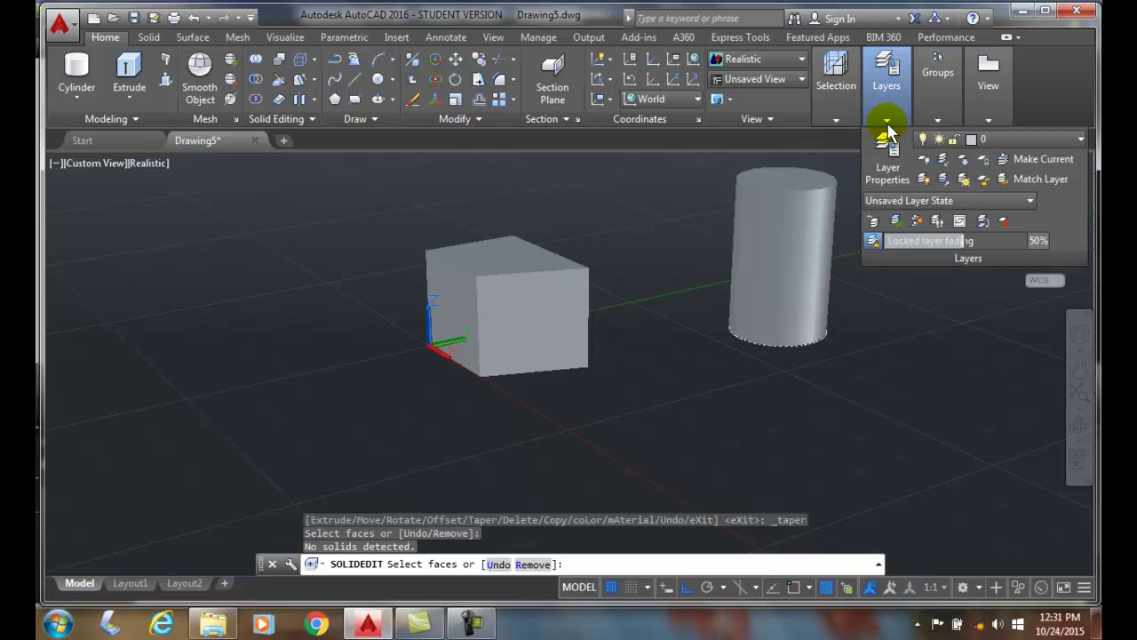
{"action": "left_click", "coordinate": [837, 125]}
{"action": "left_click", "coordinate": [877, 177]}
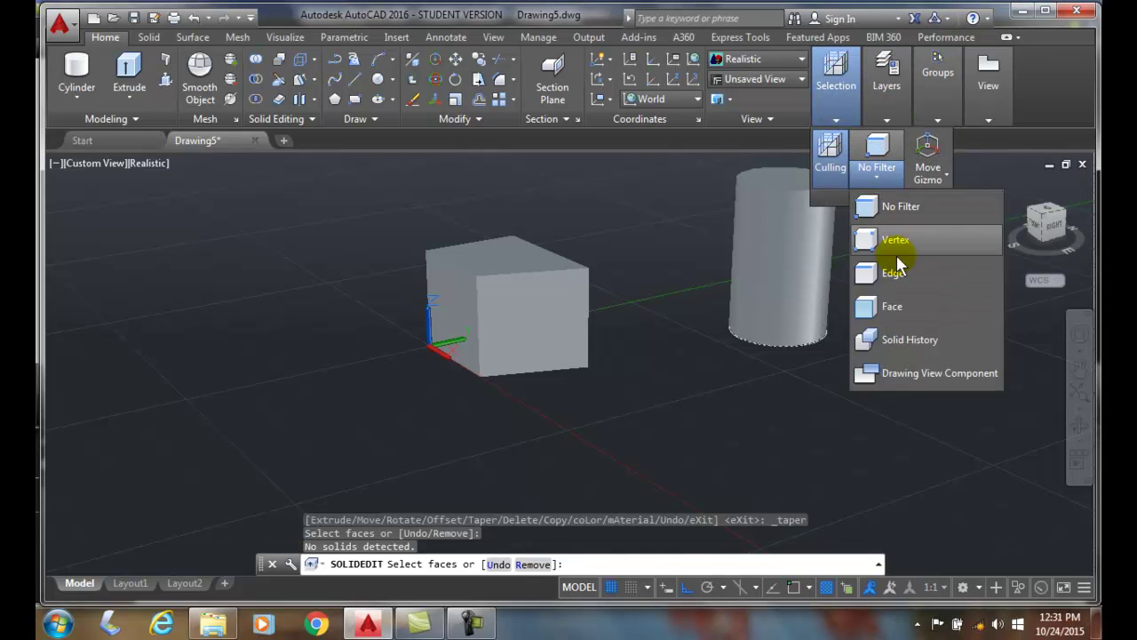
{"action": "left_click", "coordinate": [880, 306]}
{"action": "left_click", "coordinate": [766, 272]}
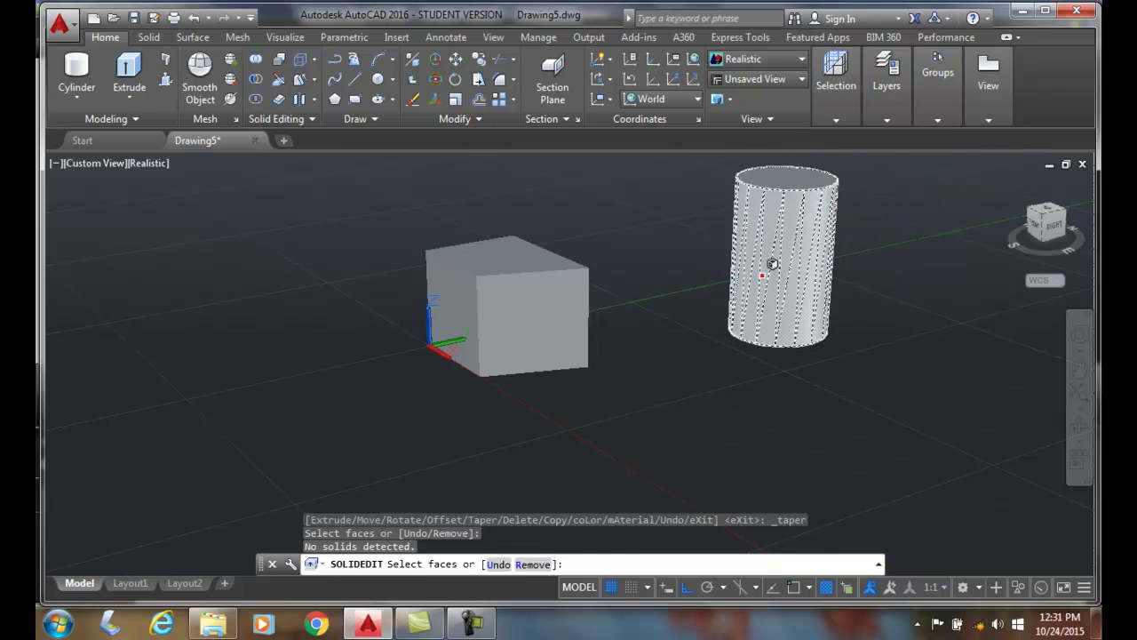
{"action": "left_click", "coordinate": [762, 274]}
{"action": "key", "text": "Return"}
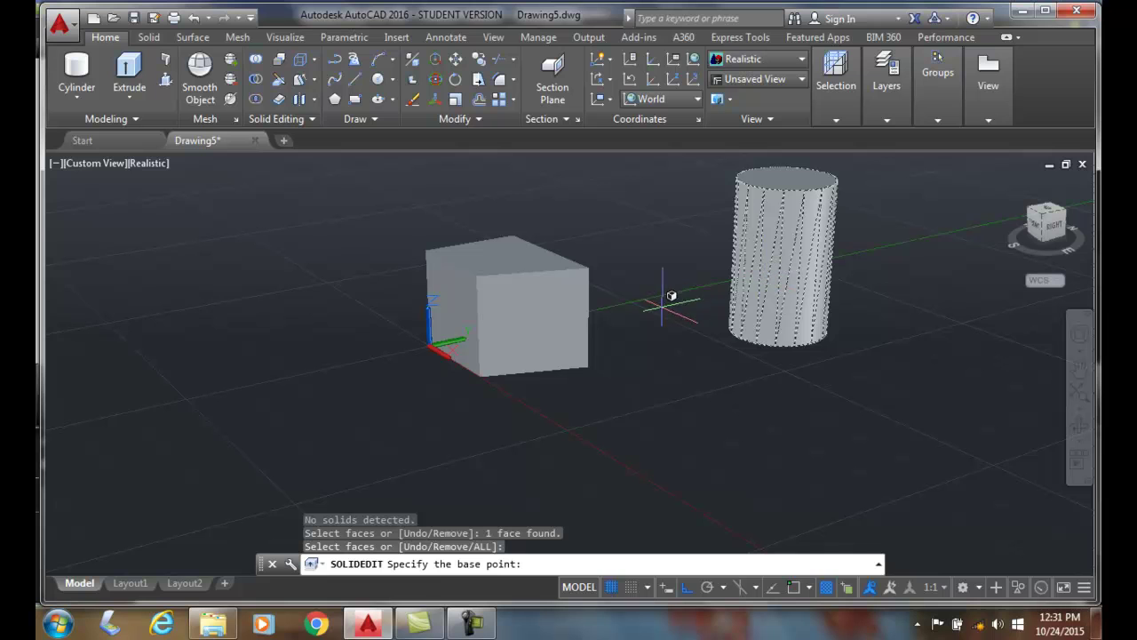
Place the taper base point at the center of the cylinder's bottom circle using a Center snap
{"action": "key", "text": "F8"}
{"action": "right_click", "coordinate": [702, 307], "text": "shift"}
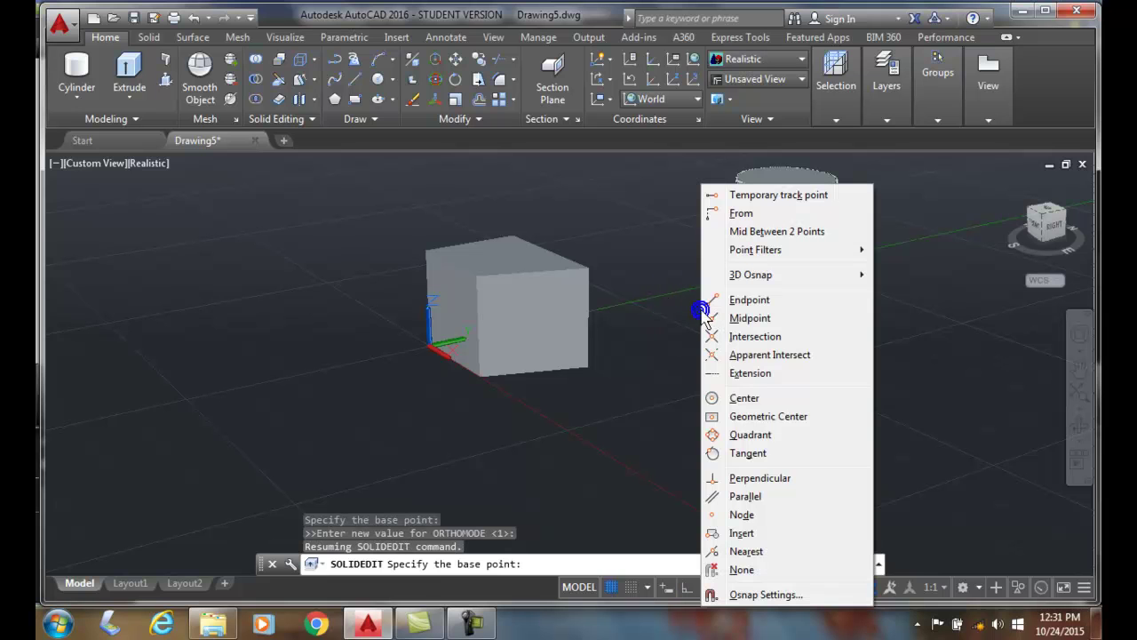
{"action": "left_click", "coordinate": [742, 400]}
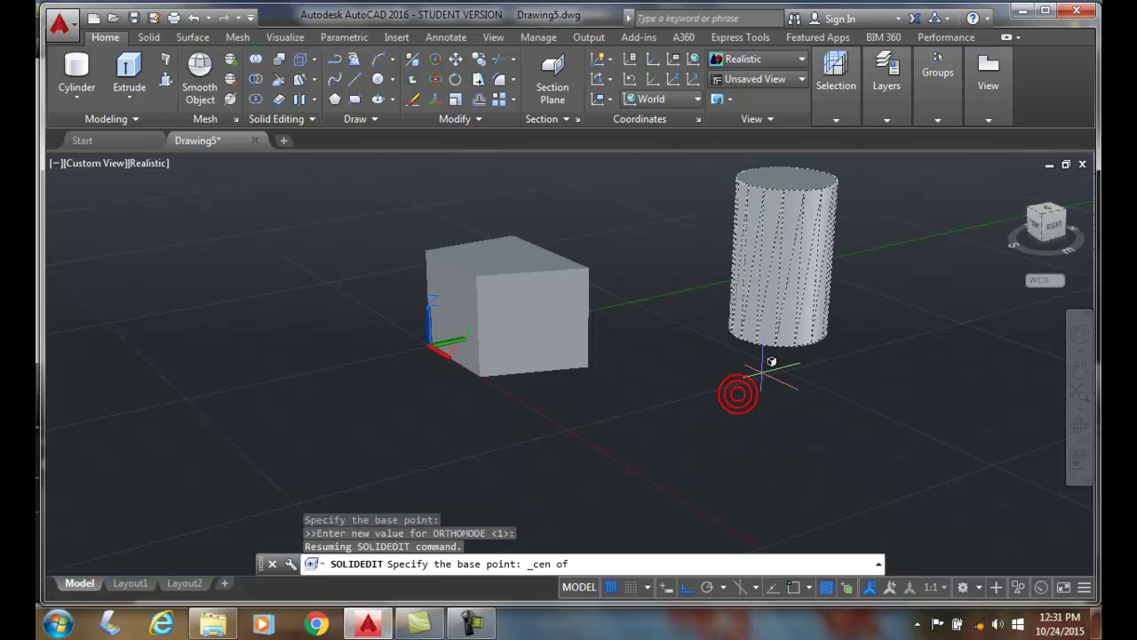
{"action": "left_click", "coordinate": [759, 324]}
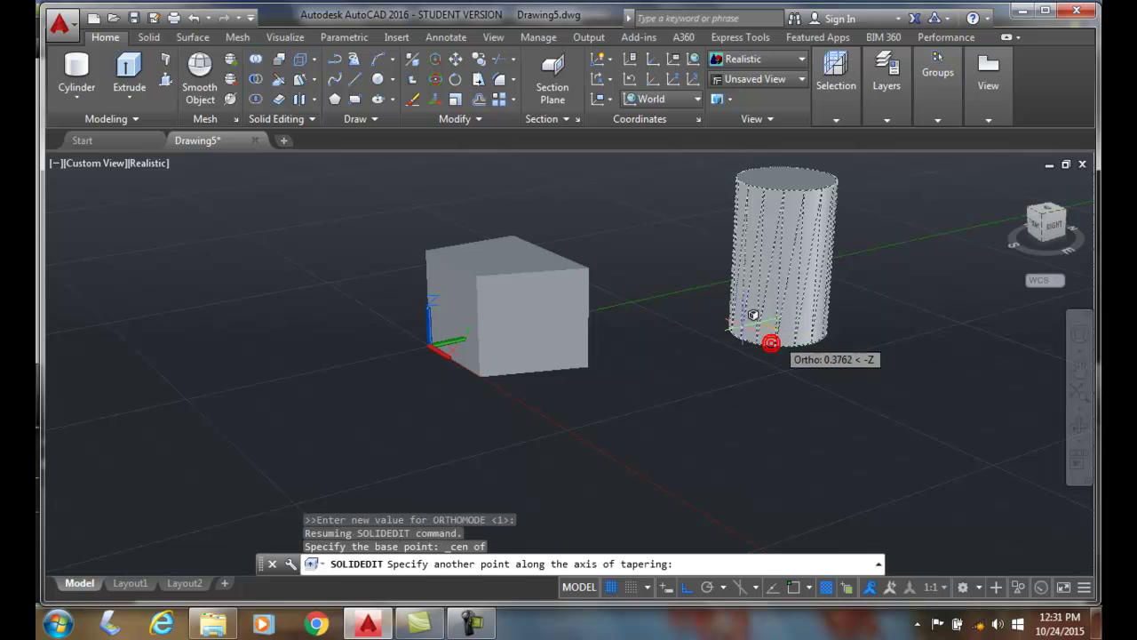
{"action": "right_click", "coordinate": [683, 271], "text": "shift"}
{"action": "left_click", "coordinate": [716, 301]}
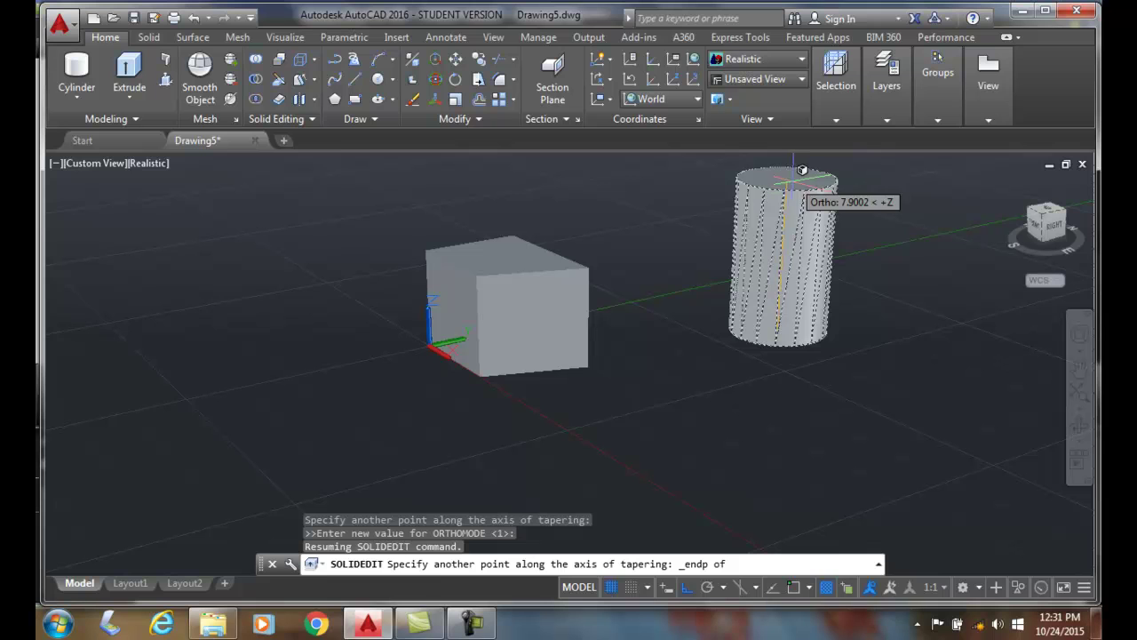
{"action": "left_click", "coordinate": [850, 166]}
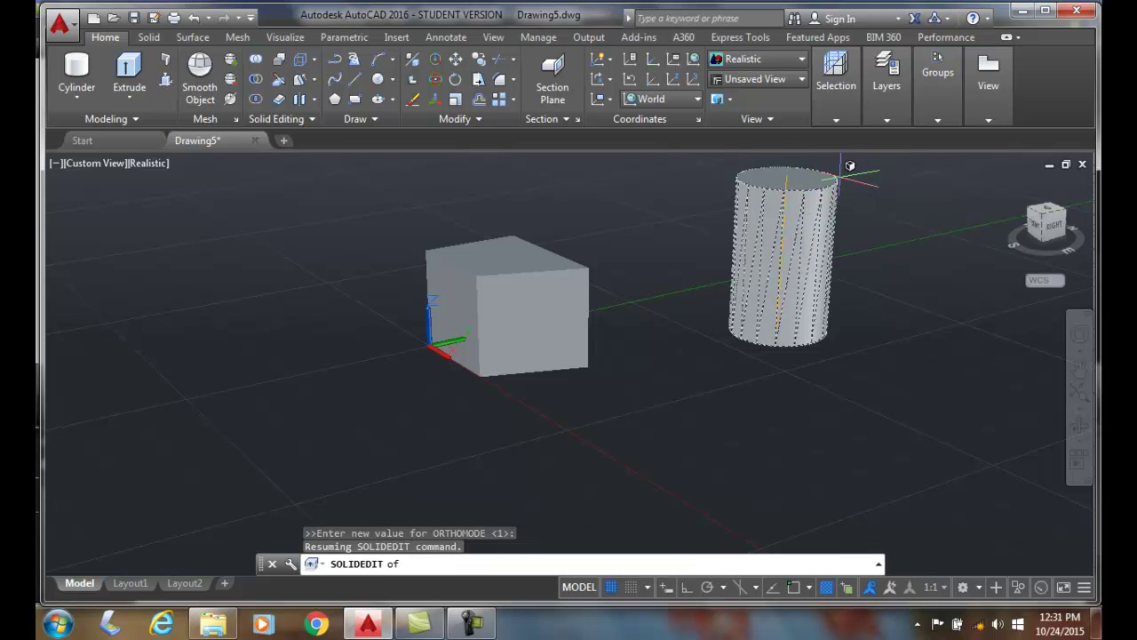
{"action": "right_click", "coordinate": [846, 170], "text": "shift"}
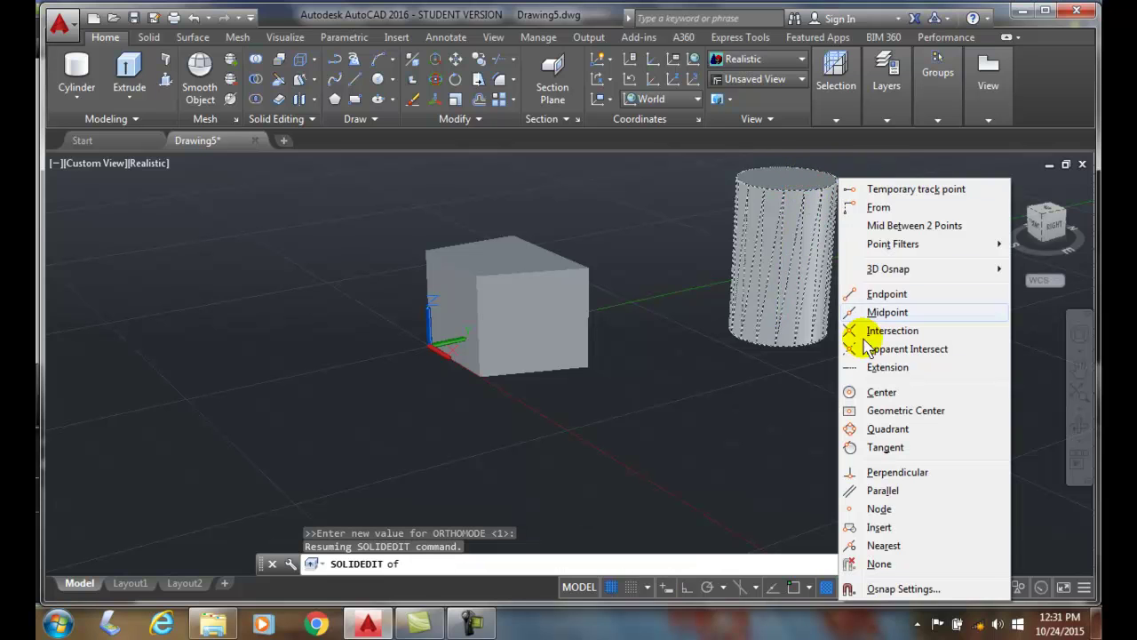
{"action": "left_click", "coordinate": [882, 391]}
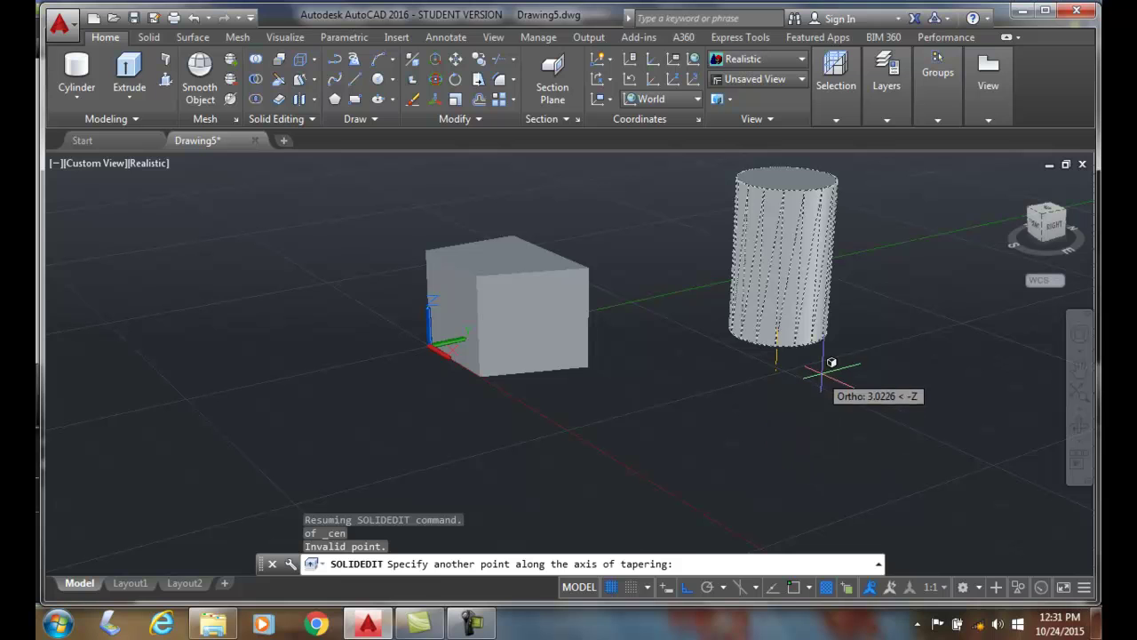
Turn Ortho off, end the taper axis at the center of the cylinder's top circle, and apply a 10-degree taper
{"action": "left_click", "coordinate": [685, 587]}
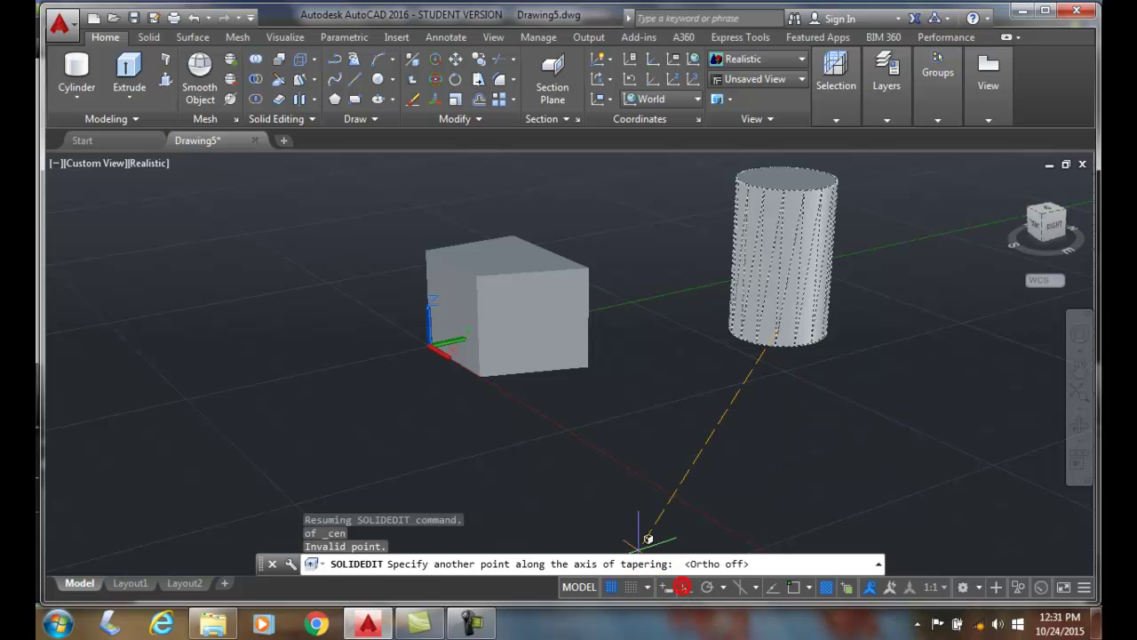
{"action": "right_click", "coordinate": [890, 265], "text": "shift"}
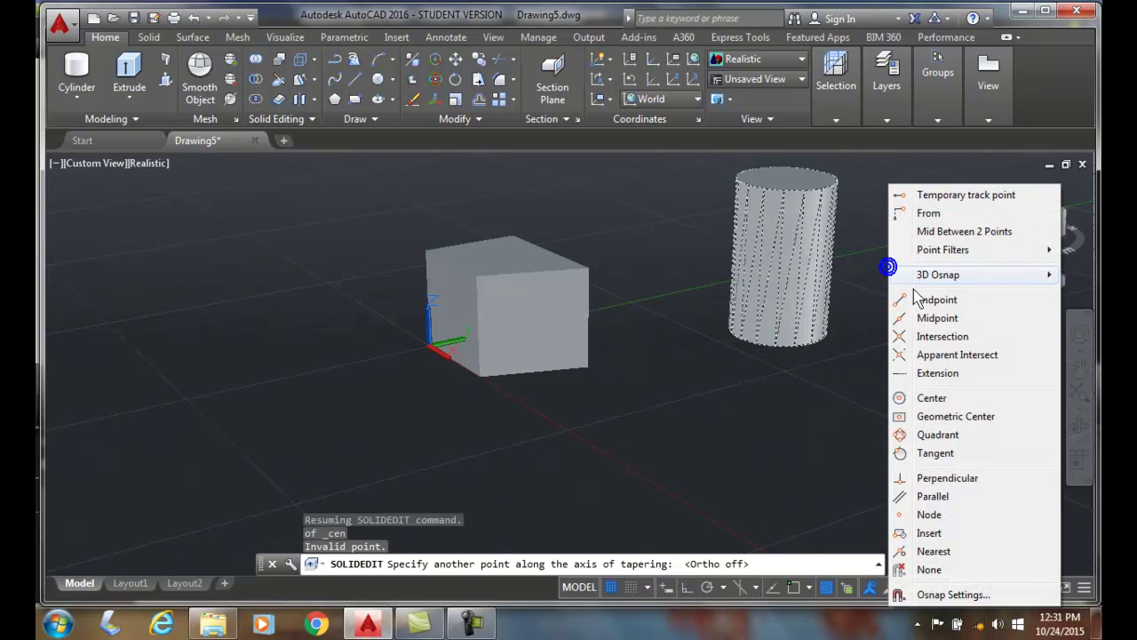
{"action": "left_click", "coordinate": [944, 401]}
{"action": "left_click", "coordinate": [791, 178]}
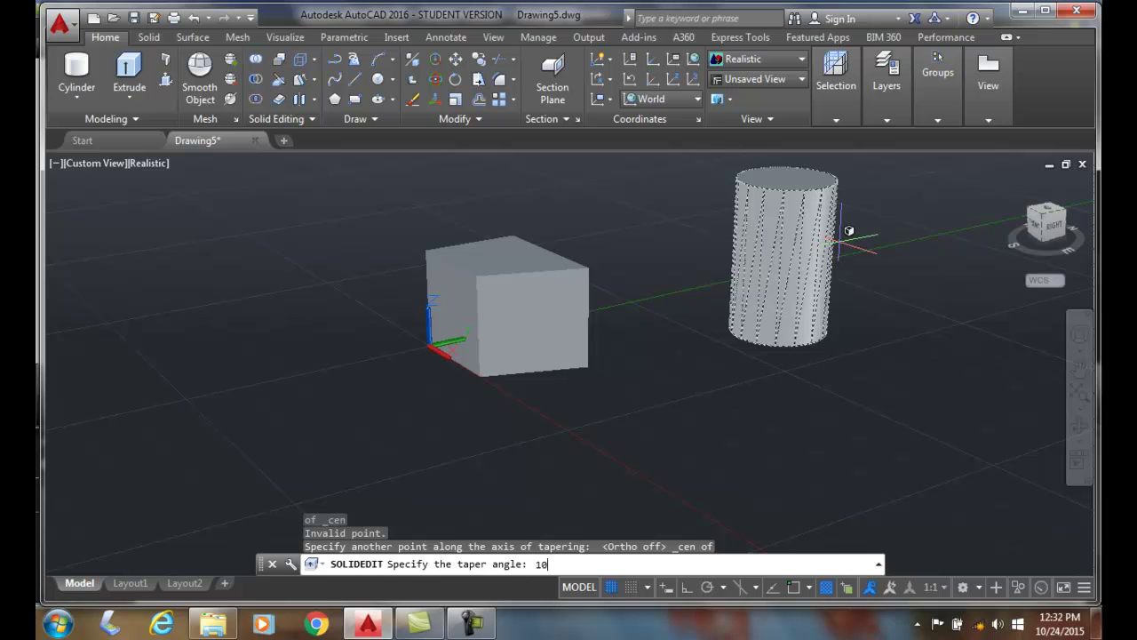
{"action": "key", "text": "Return"}
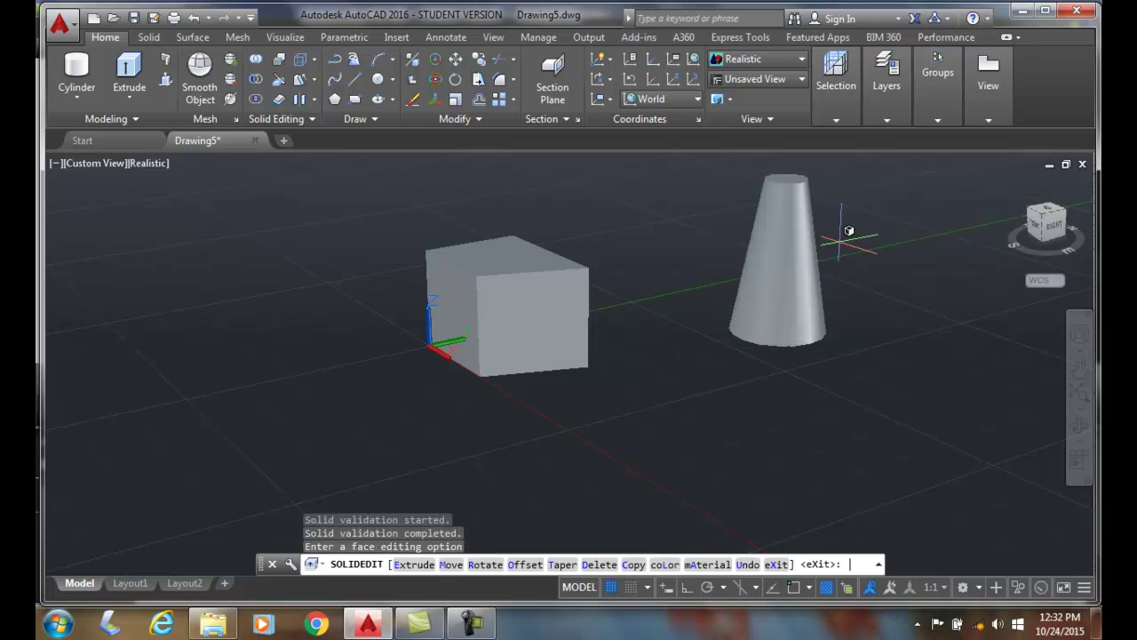
End the solid editing command and undo the cylinder's 10-degree taper
{"action": "key", "text": "Return"}
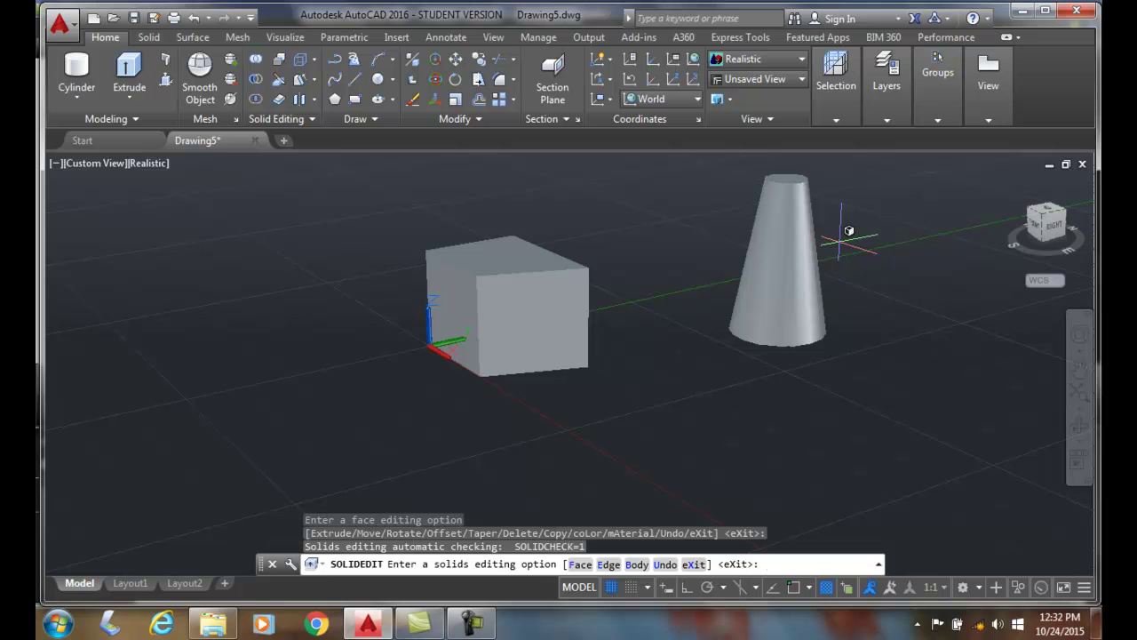
{"action": "key", "text": "Return"}
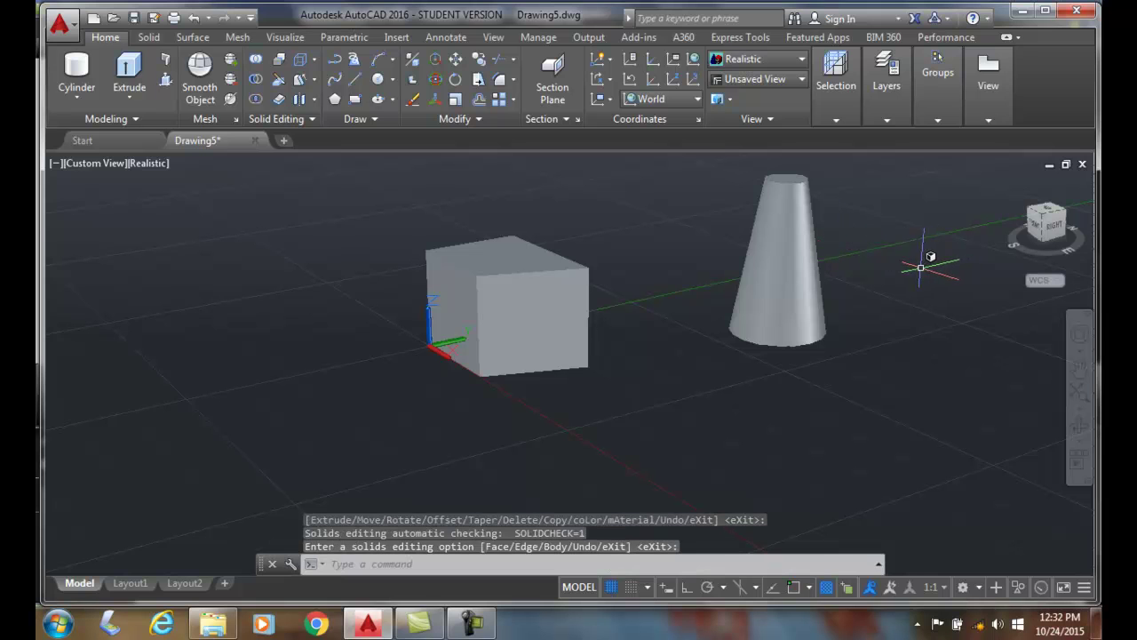
{"action": "left_click", "coordinate": [194, 18]}
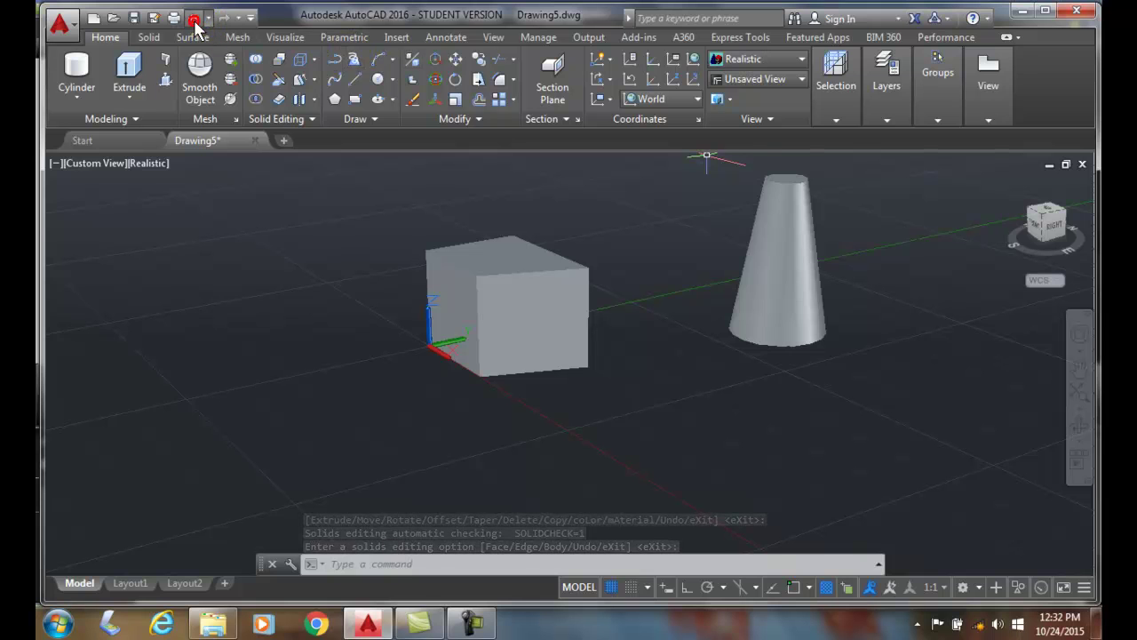
Restart Taper Faces, set the subobject filter to Face, and confirm the cylinder's curved side as the face to taper
{"action": "left_click", "coordinate": [285, 79]}
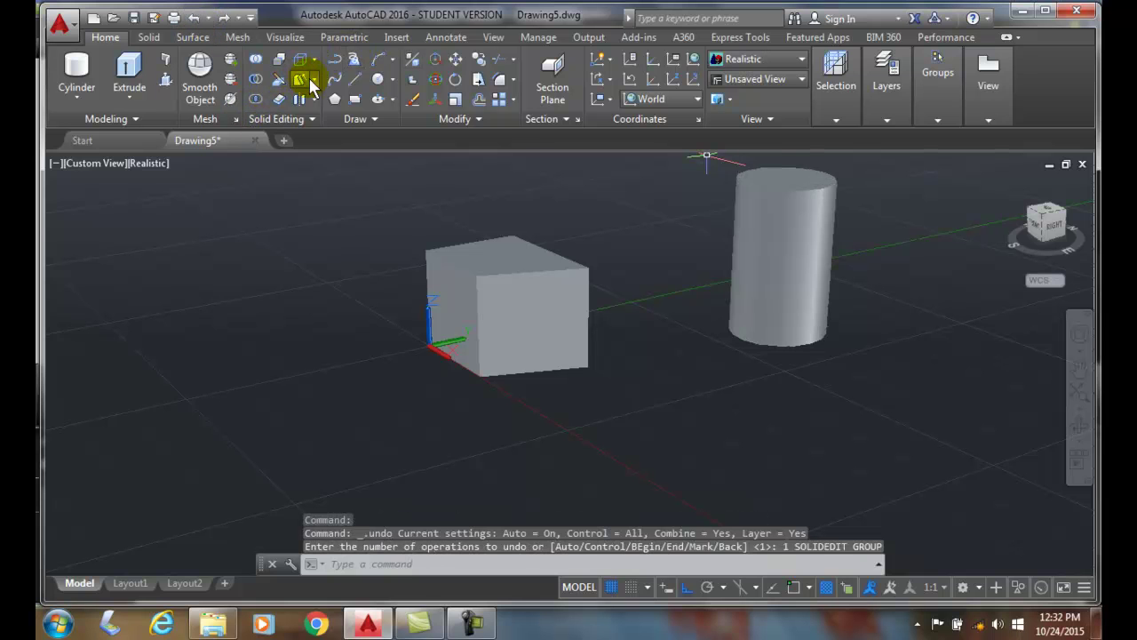
{"action": "left_click", "coordinate": [582, 283]}
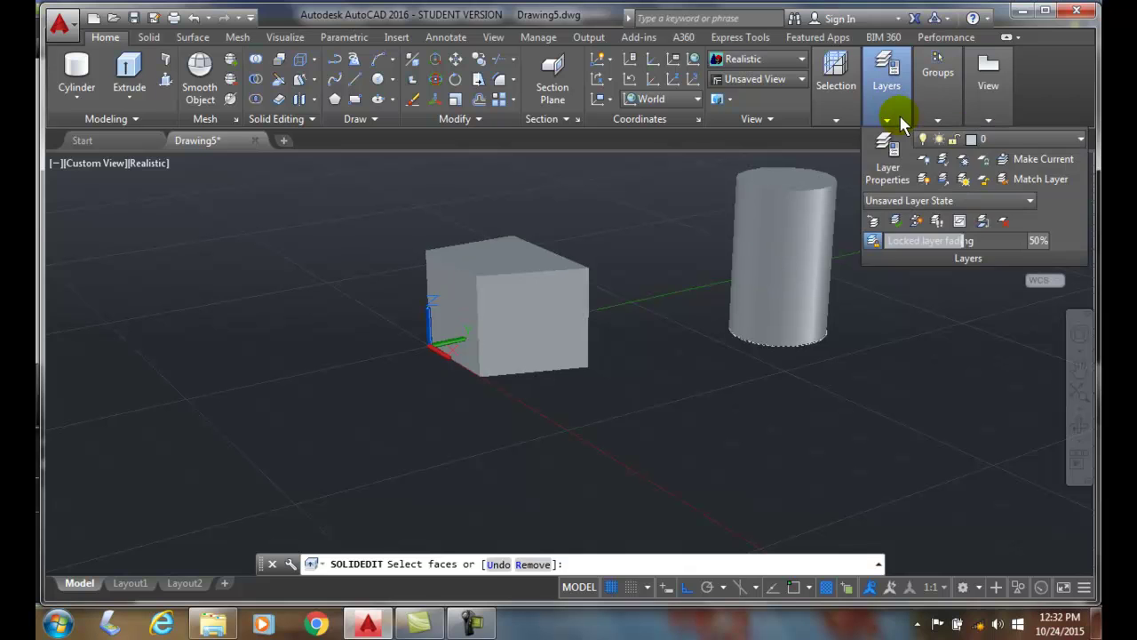
{"action": "mouse_move", "coordinate": [839, 129]}
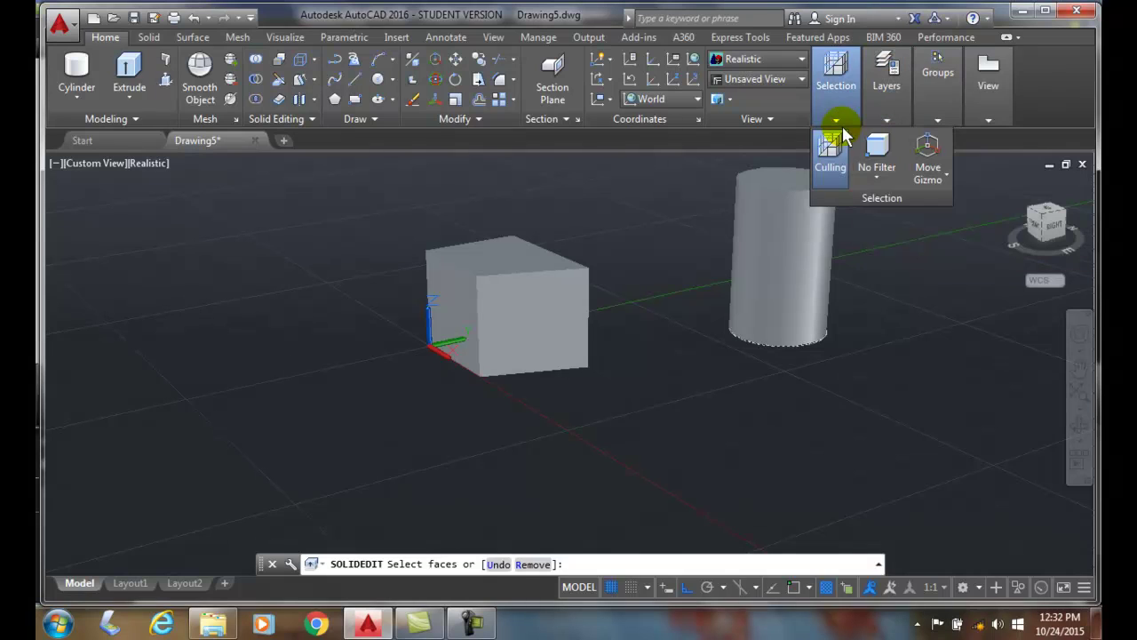
{"action": "left_click", "coordinate": [876, 176]}
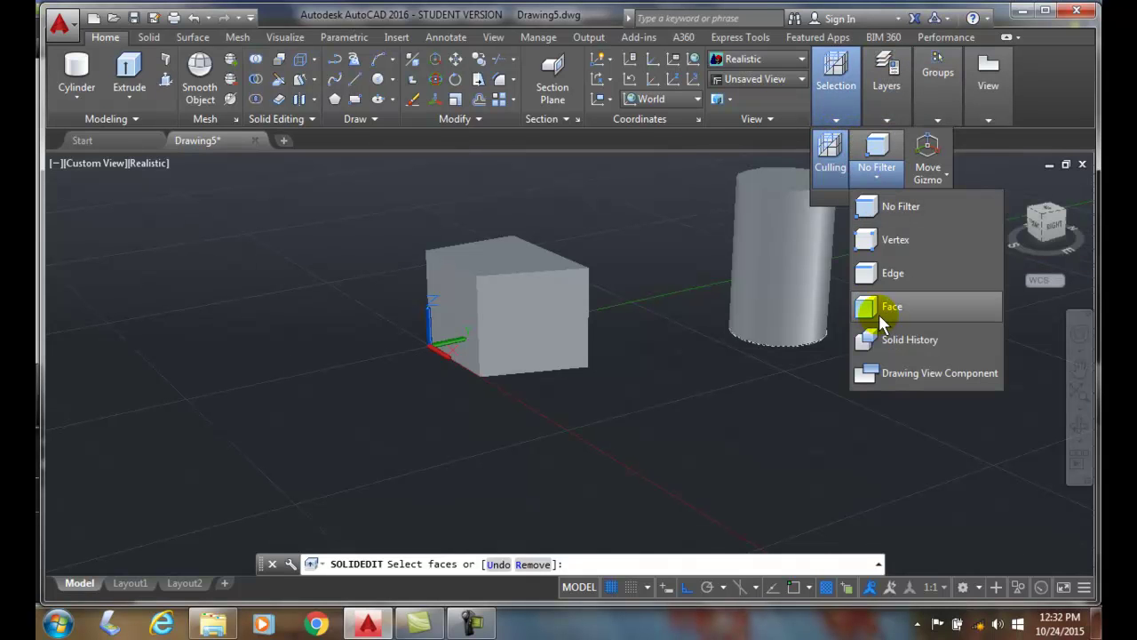
{"action": "left_click", "coordinate": [879, 311]}
{"action": "left_click", "coordinate": [755, 272]}
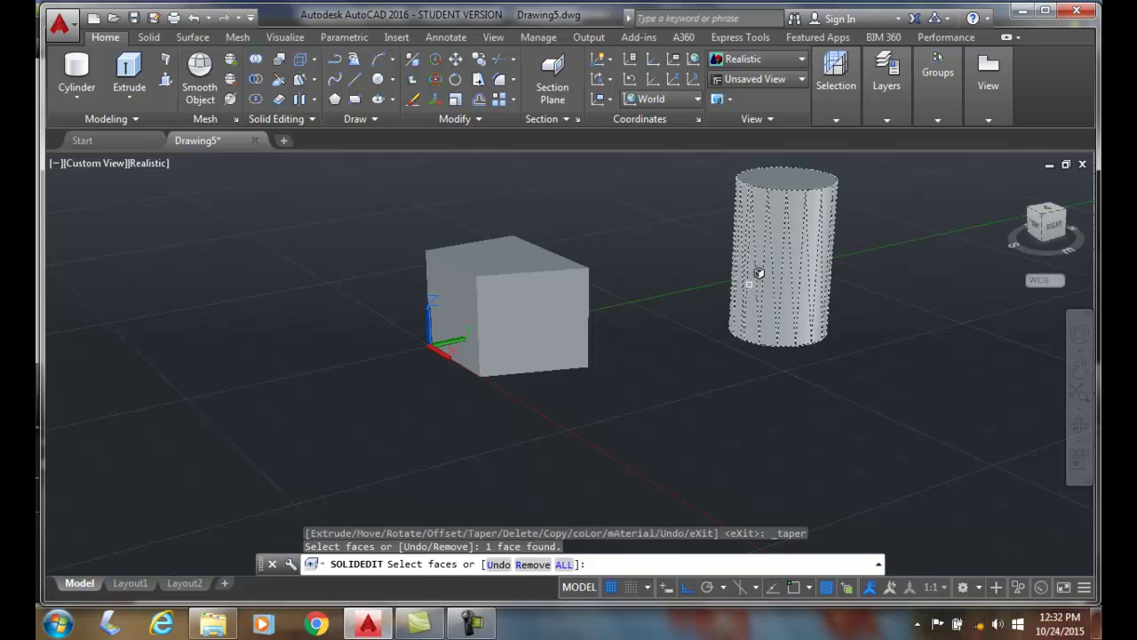
{"action": "key", "text": "Return"}
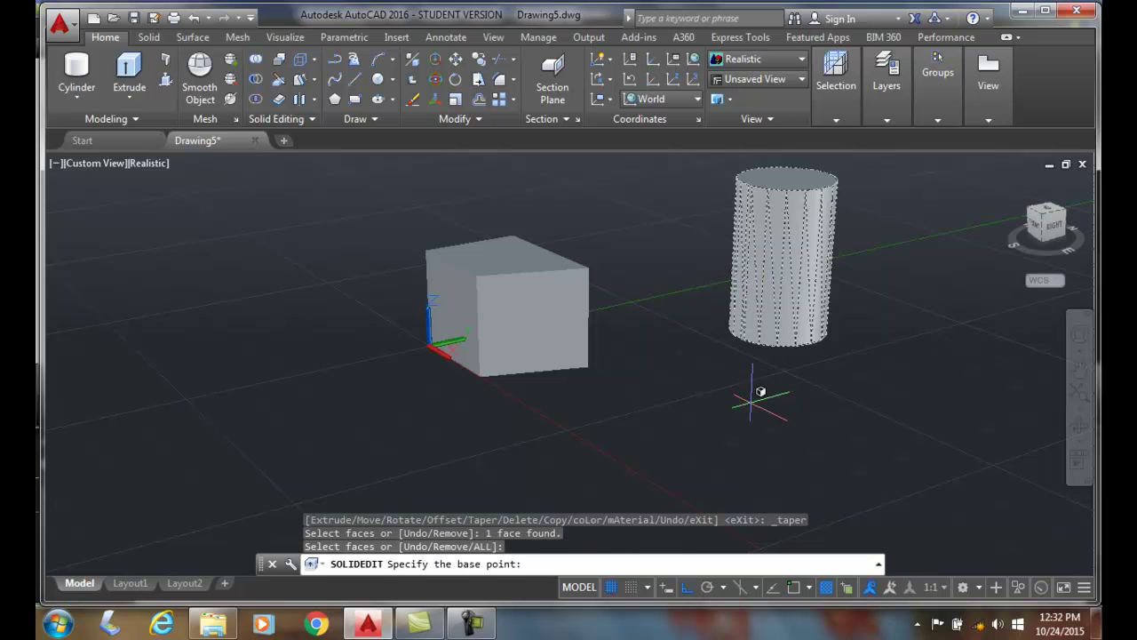
{"action": "right_click", "coordinate": [752, 411], "text": "shift"}
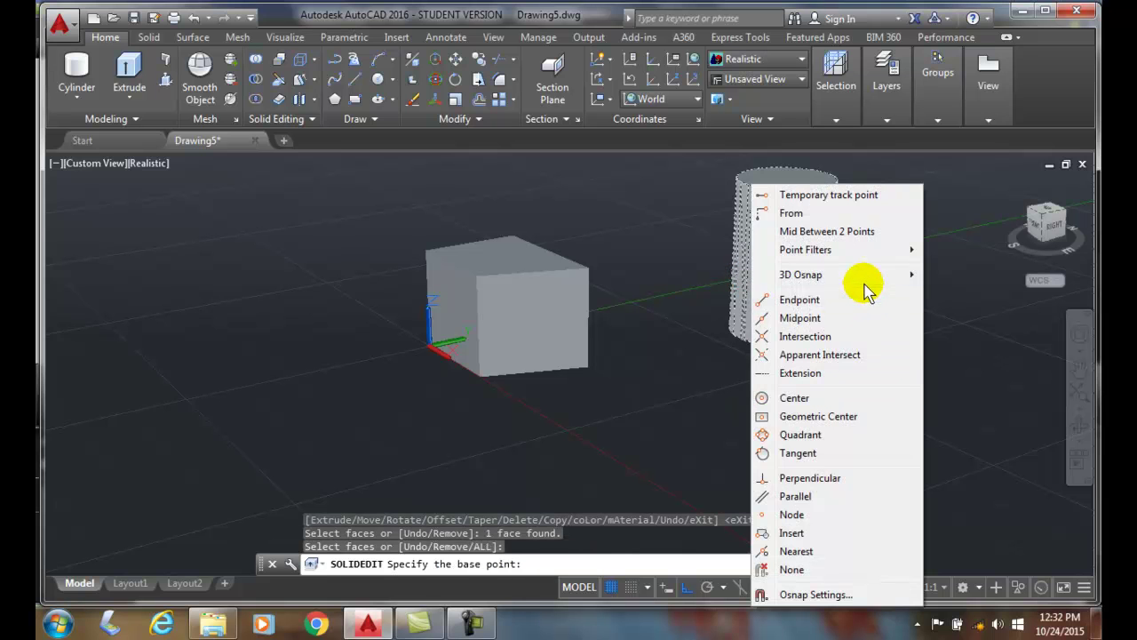
{"action": "mouse_move", "coordinate": [875, 277]}
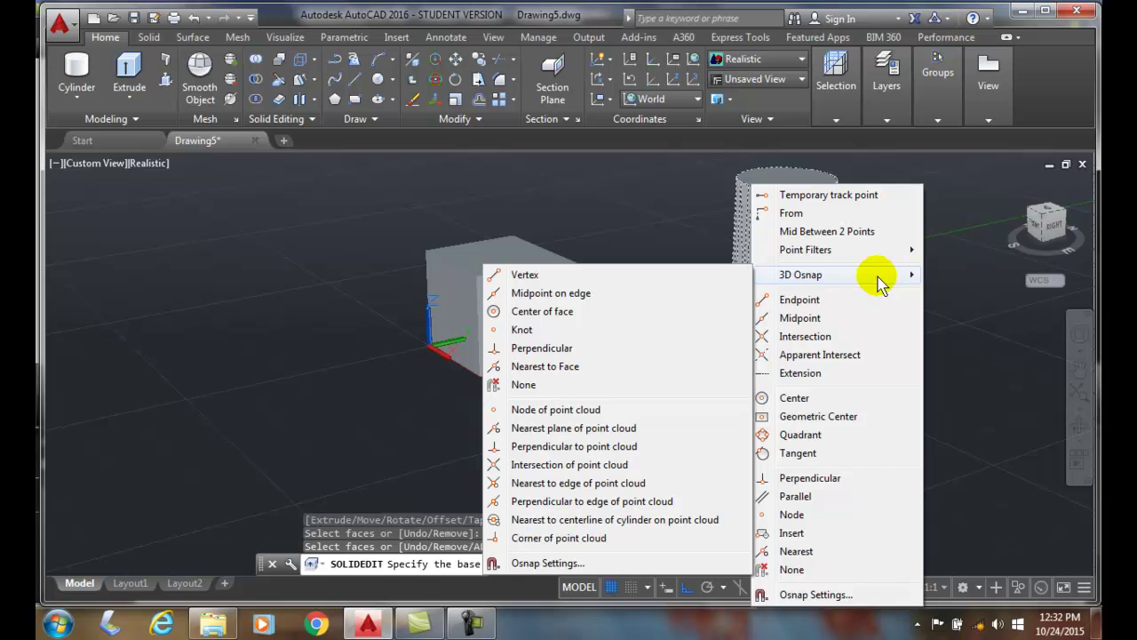
{"action": "left_click", "coordinate": [528, 312]}
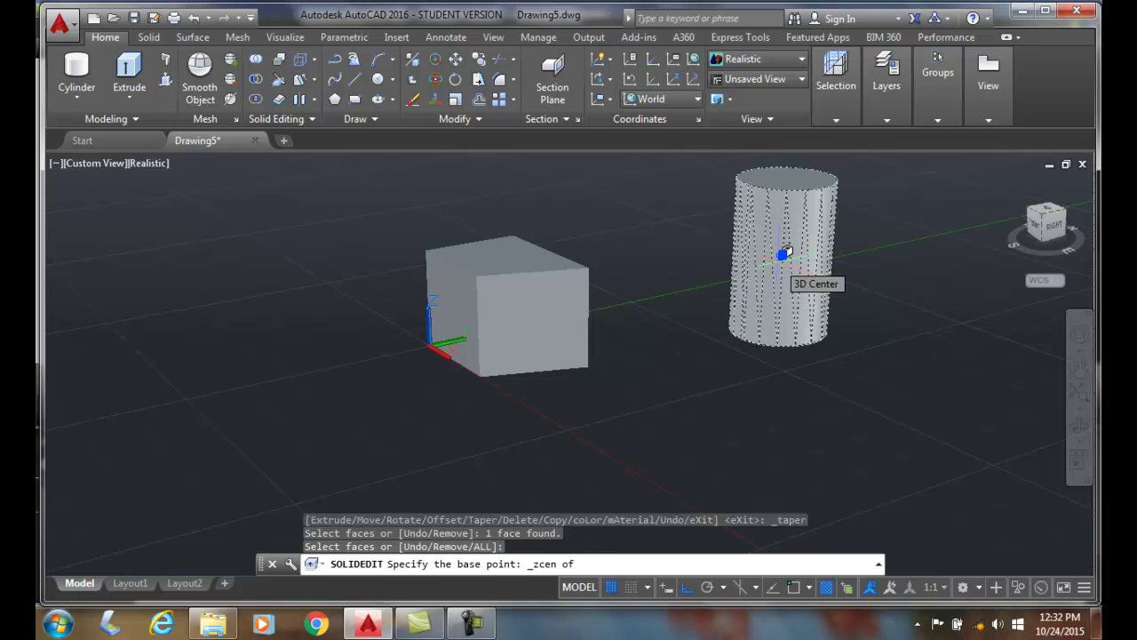
{"action": "right_click", "coordinate": [673, 294], "text": "shift"}
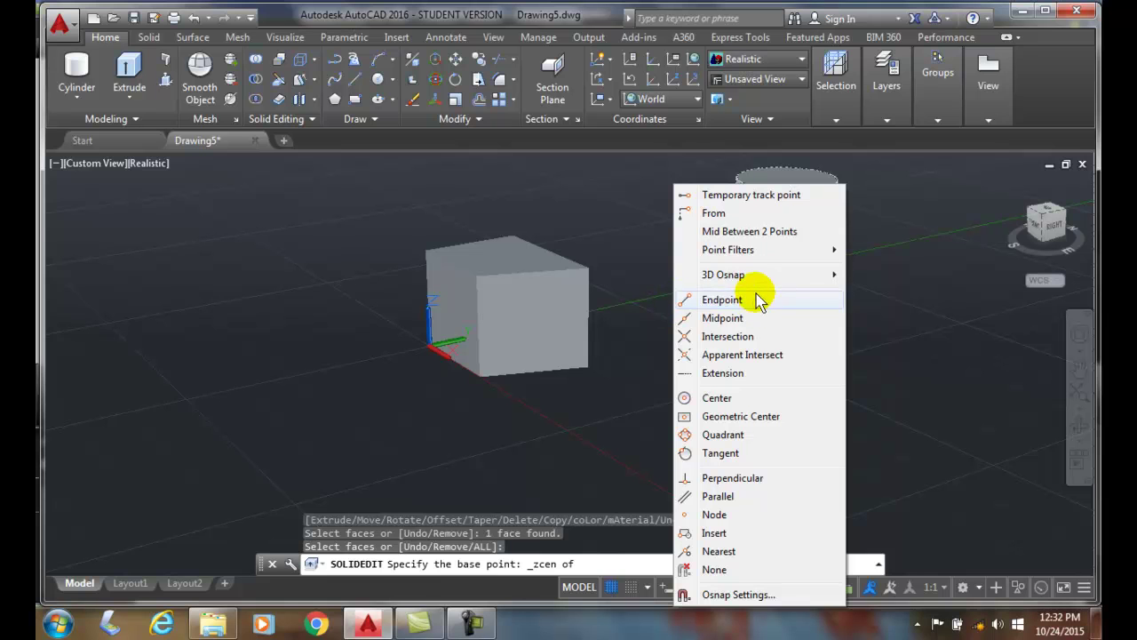
{"action": "left_click", "coordinate": [722, 398]}
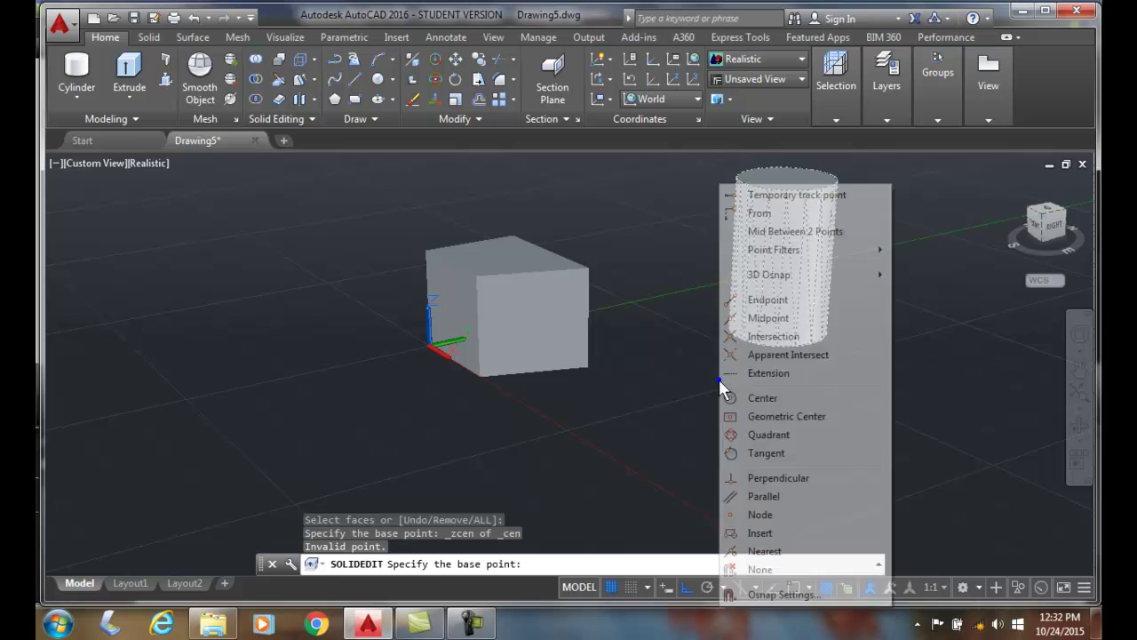
Define the taper axis from the center of the cylinder's bottom circle to the center of its top circle using Center snaps
{"action": "right_click", "coordinate": [719, 382], "text": "shift"}
{"action": "left_click", "coordinate": [760, 401]}
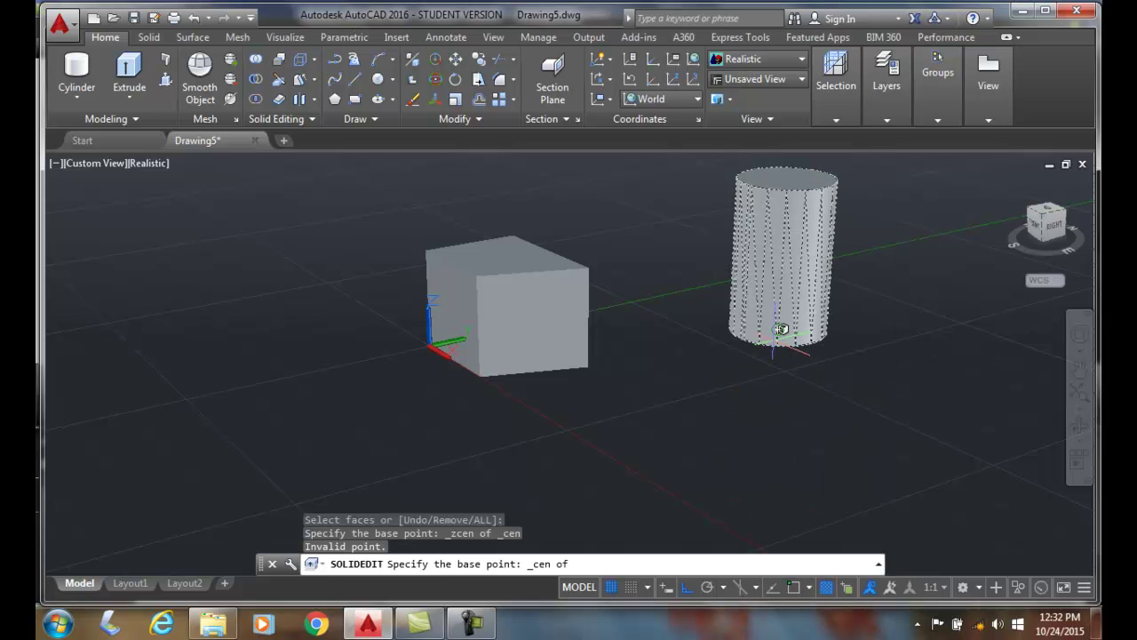
{"action": "left_click", "coordinate": [782, 328]}
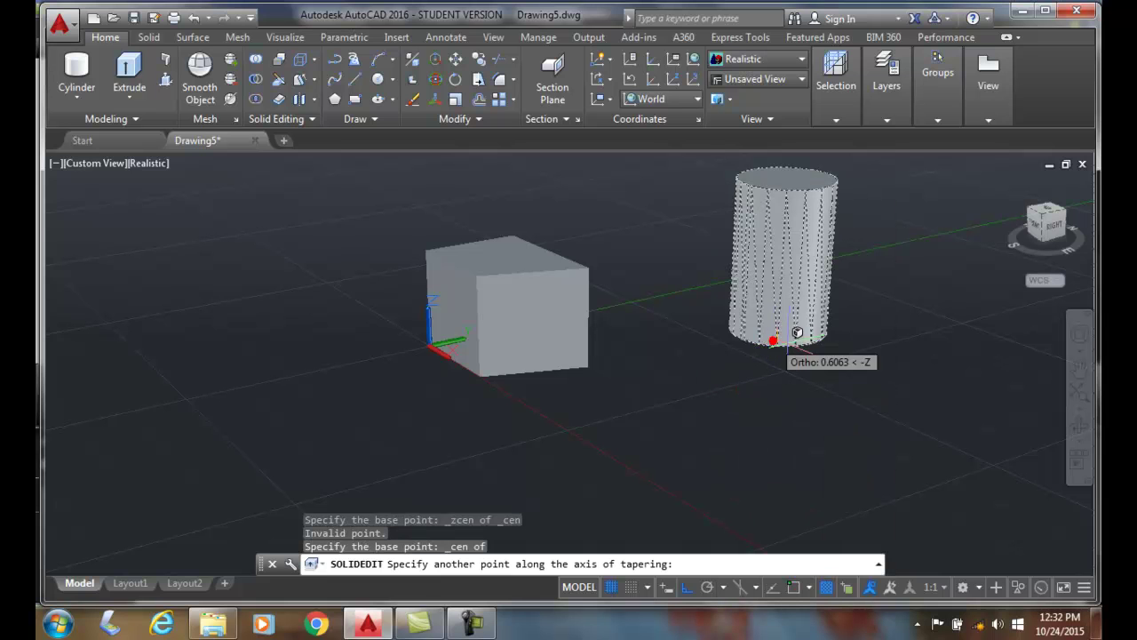
{"action": "right_click", "coordinate": [902, 236], "text": "shift"}
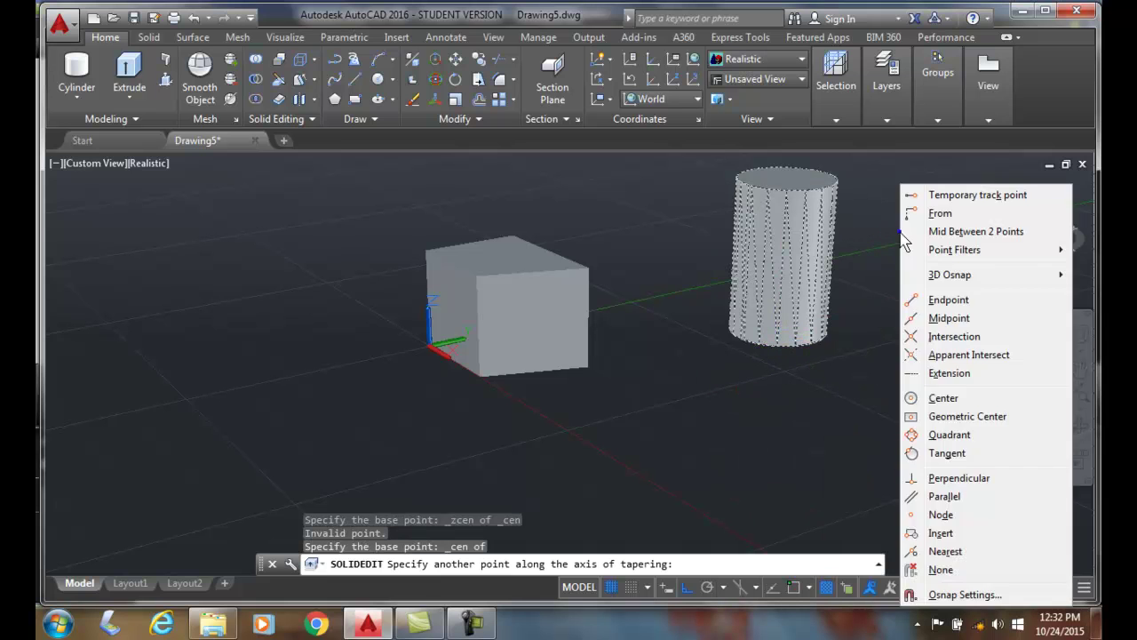
{"action": "left_click", "coordinate": [944, 397]}
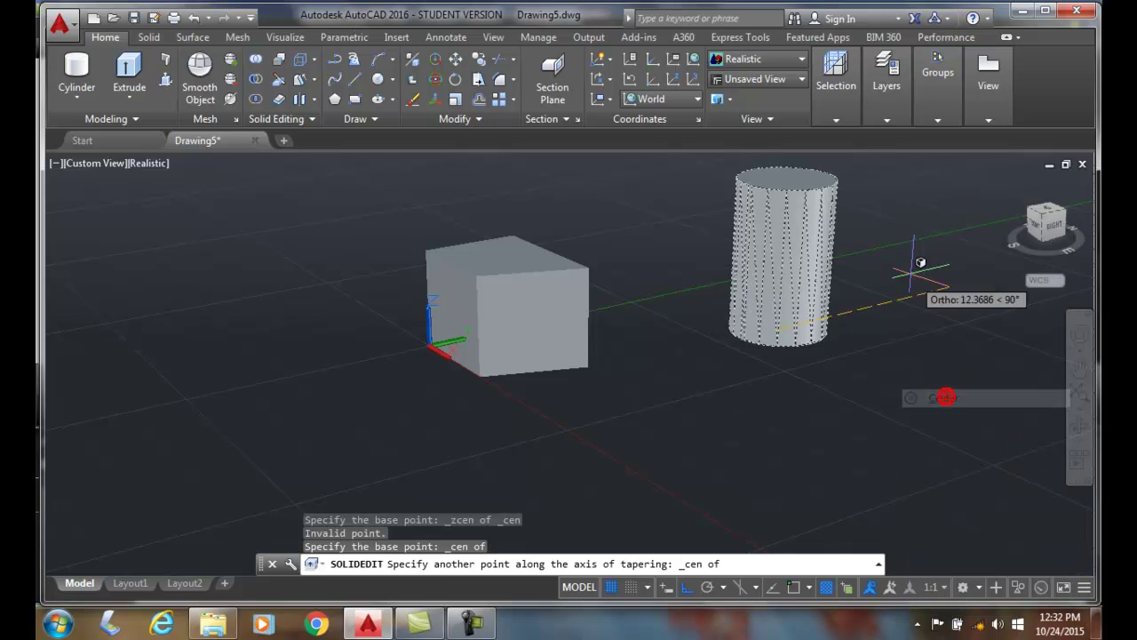
{"action": "left_click", "coordinate": [790, 183]}
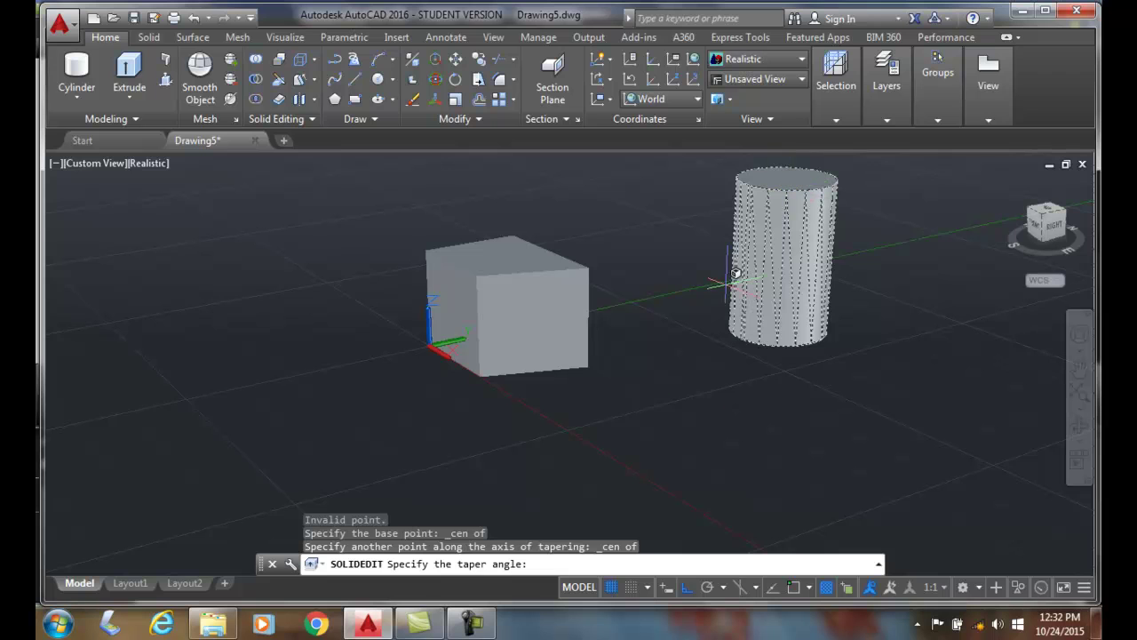
Apply a taper angle of -10 degrees to the cylinder's side face and exit the solid editing command
{"action": "left_click", "coordinate": [531, 555]}
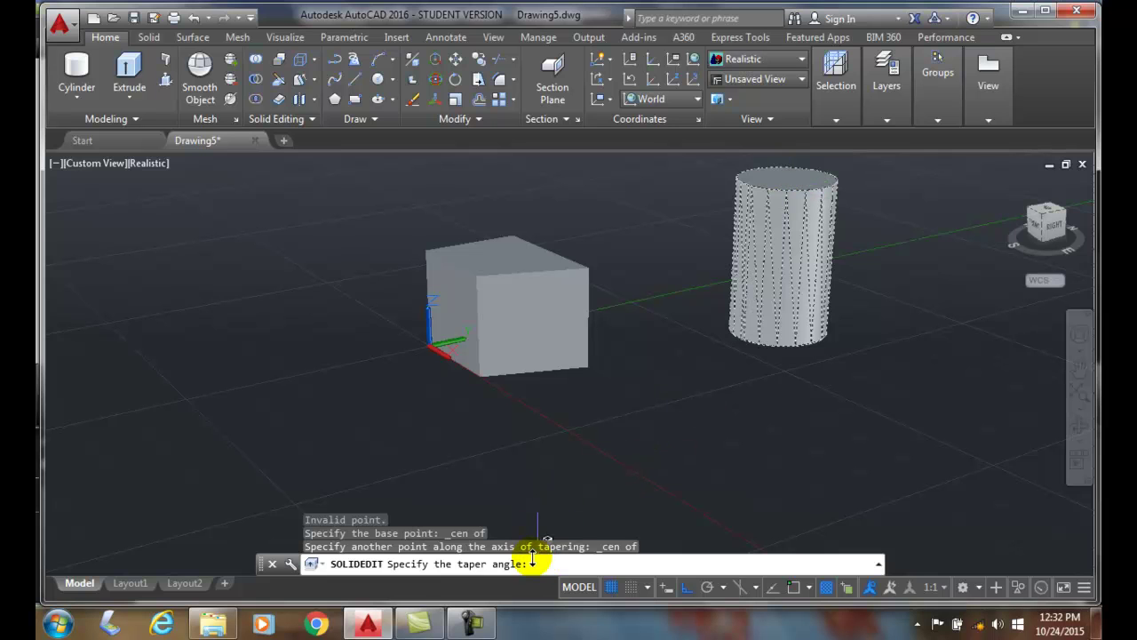
{"action": "type", "text": "-10"}
{"action": "key", "text": "Return"}
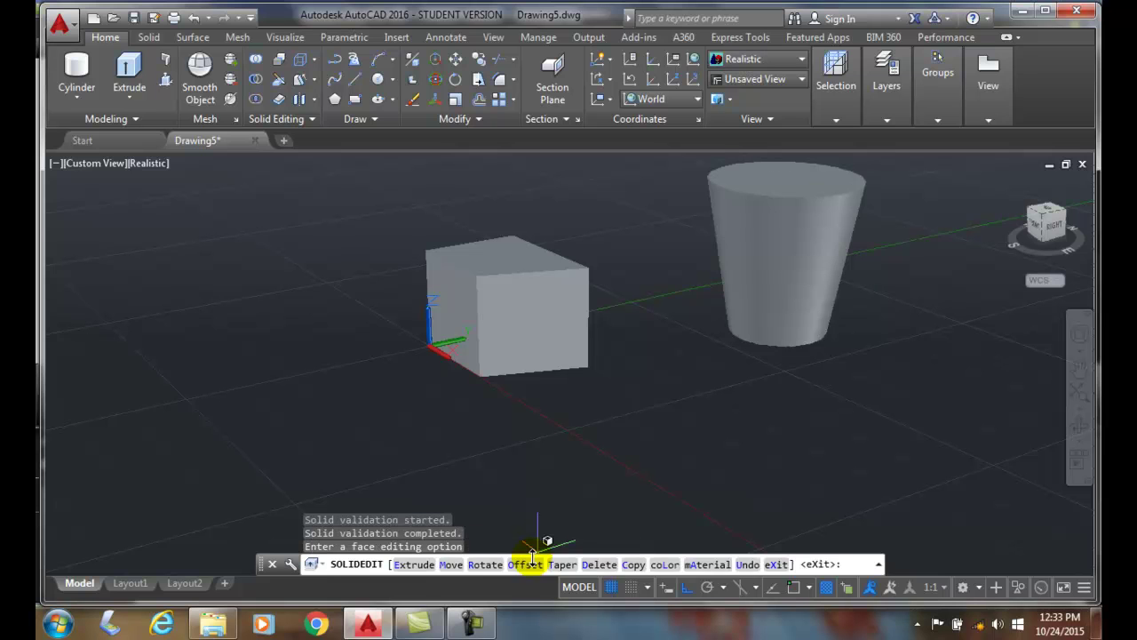
{"action": "key", "text": "Return"}
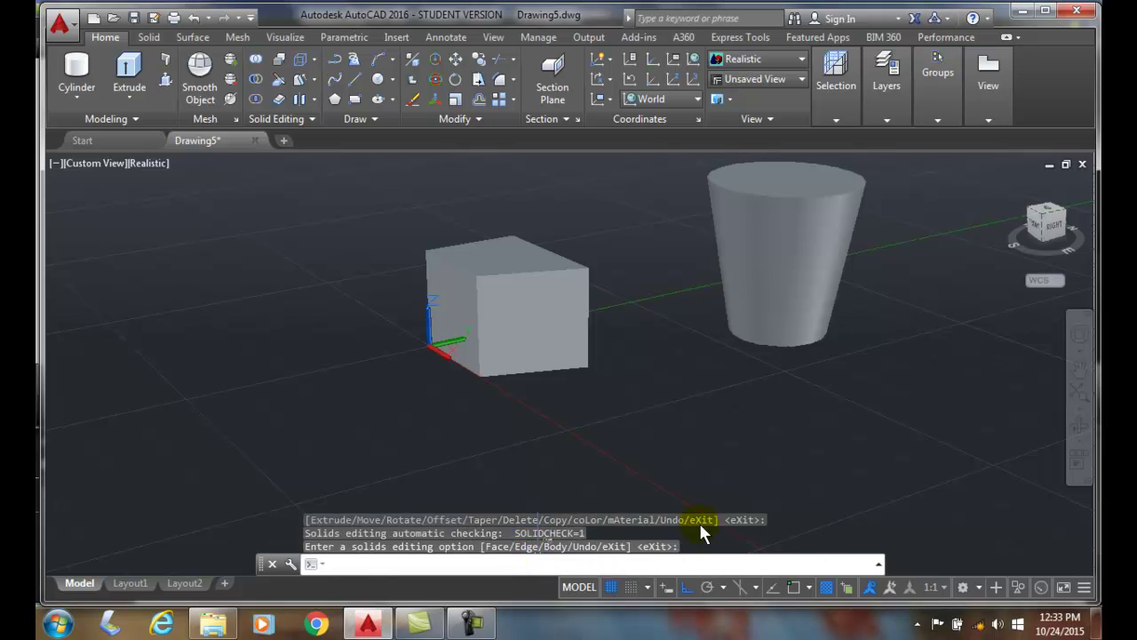
{"action": "key", "text": "Return"}
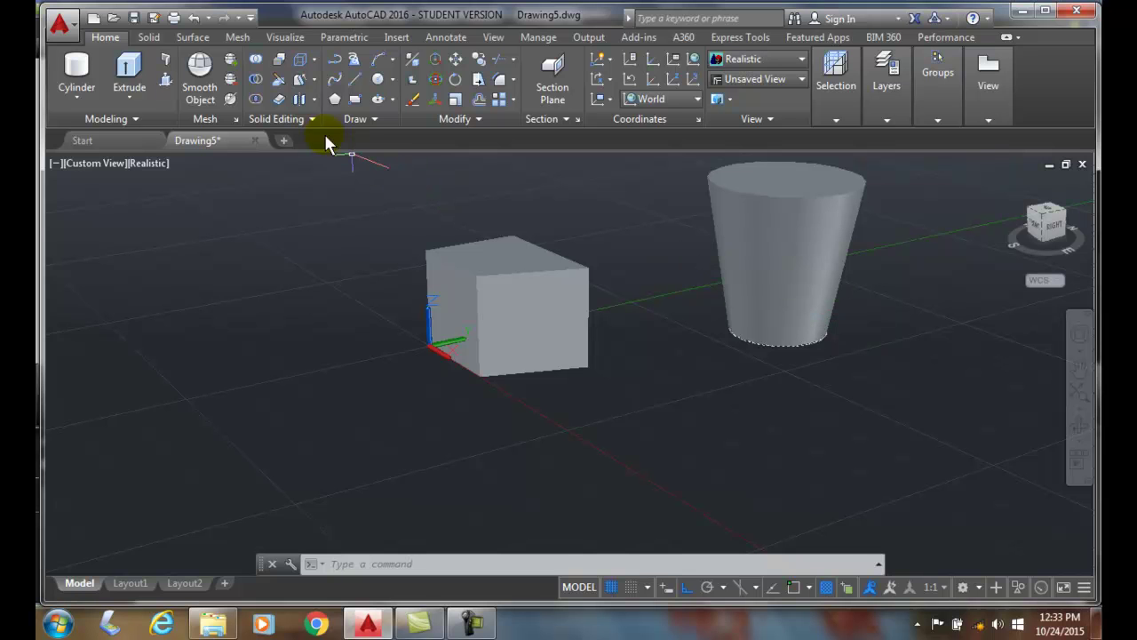
Open the list of face editing tools that contains Taper Faces
{"action": "left_click", "coordinate": [313, 81]}
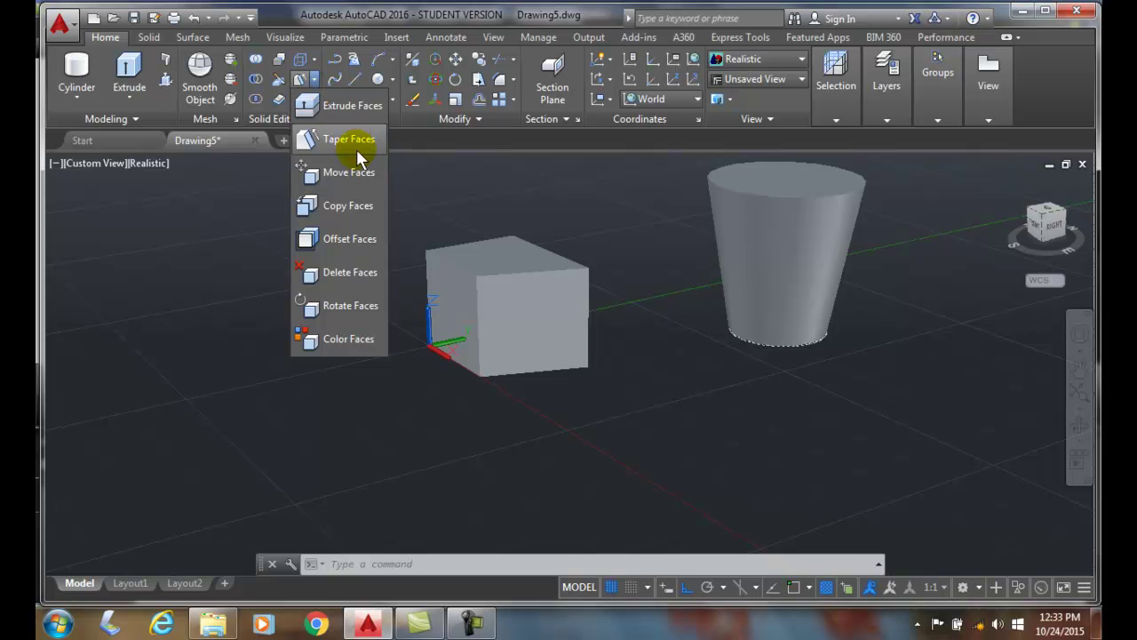